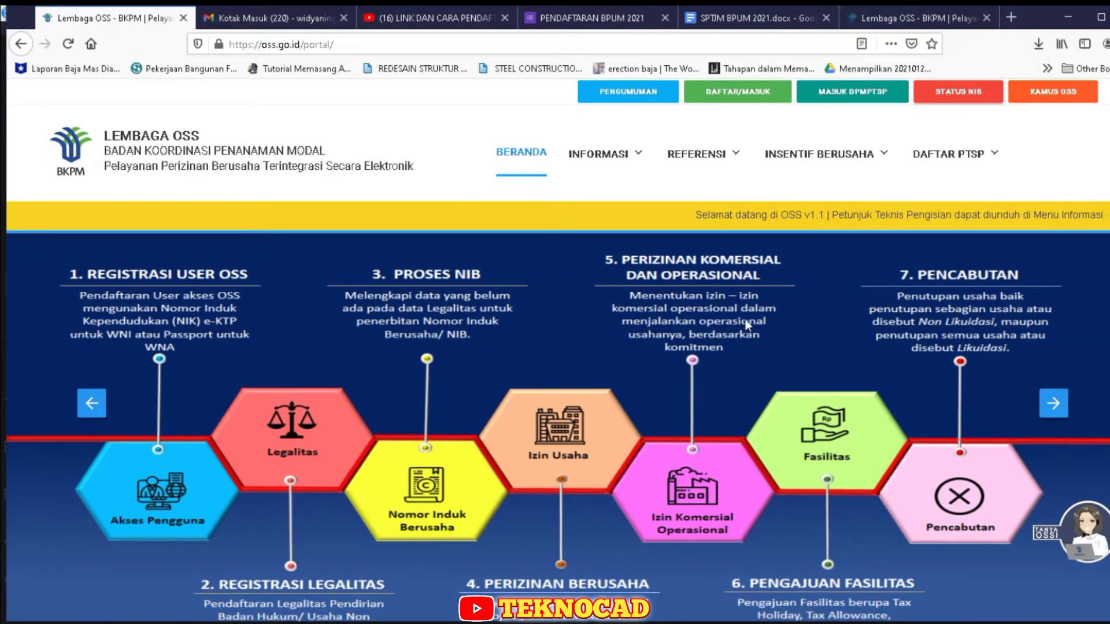
- Open the OSS login page with the DAFTAR/MASUK button on the portal home page
left_click(750, 93)
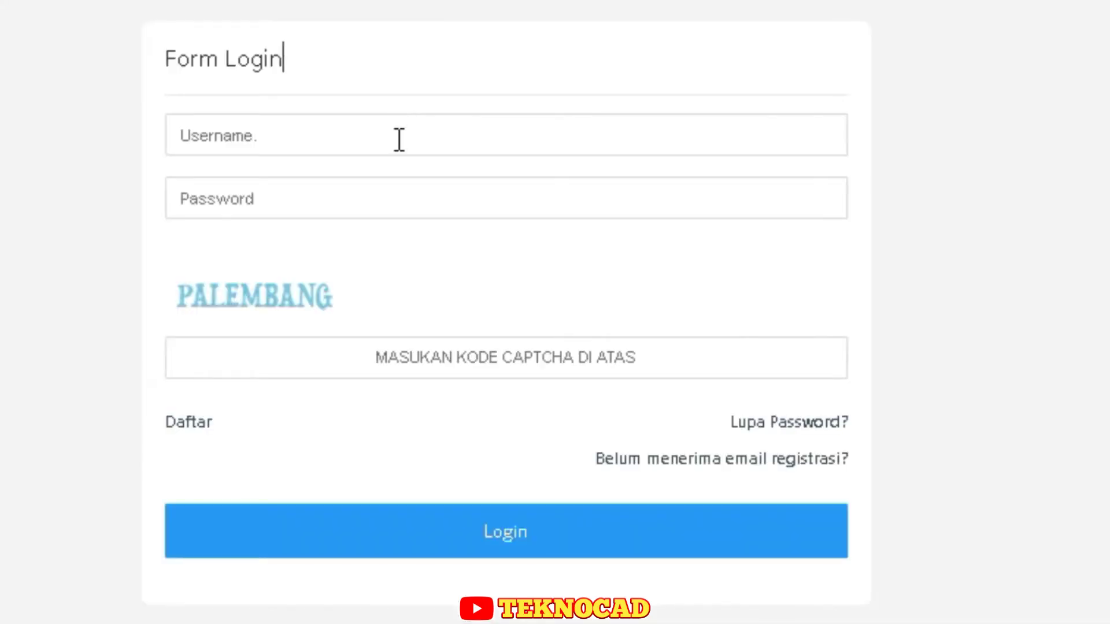
- Enter the account e-mail address as the login username
left_click(398, 139)
left_click(402, 78)
left_click(378, 137)
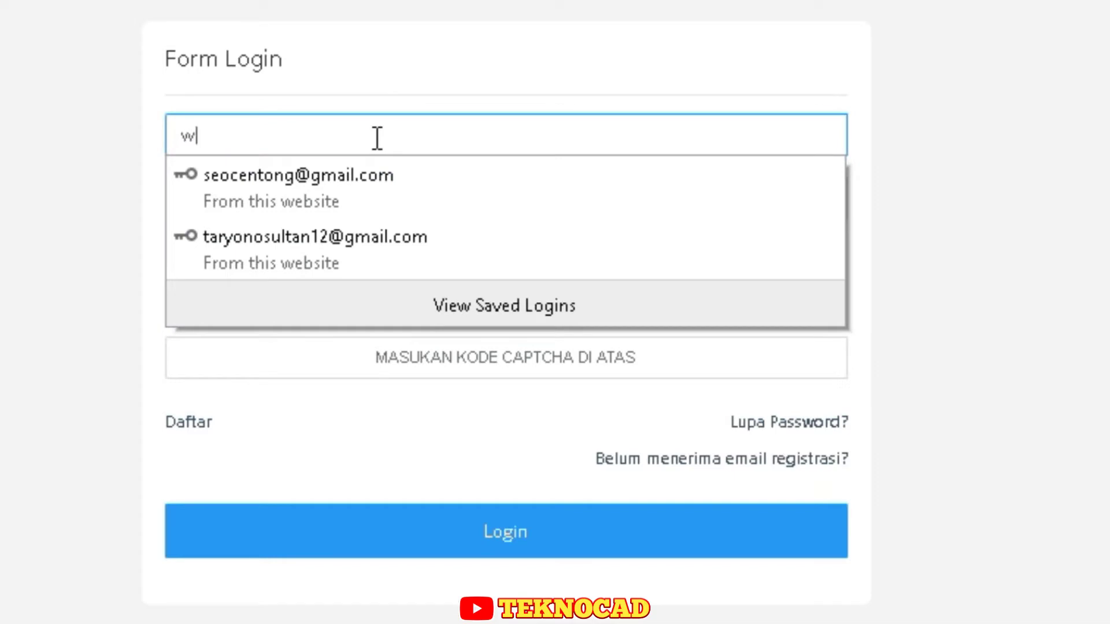
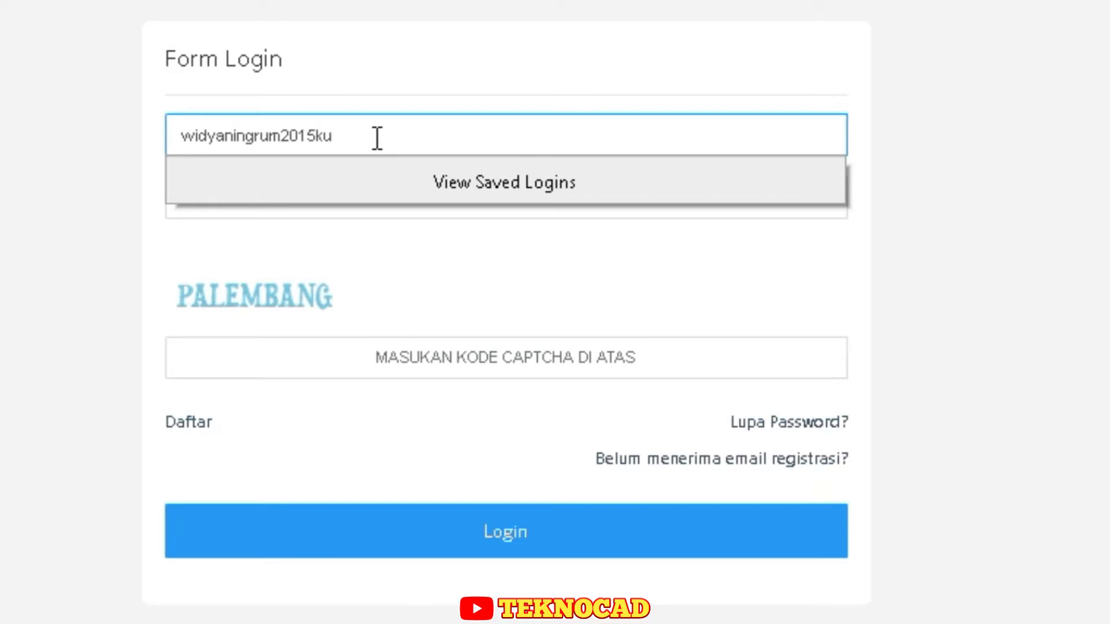
left_click(117, 262)
- Fill in the password and the captcha word, then go to the Daftar registration form
left_click(398, 195)
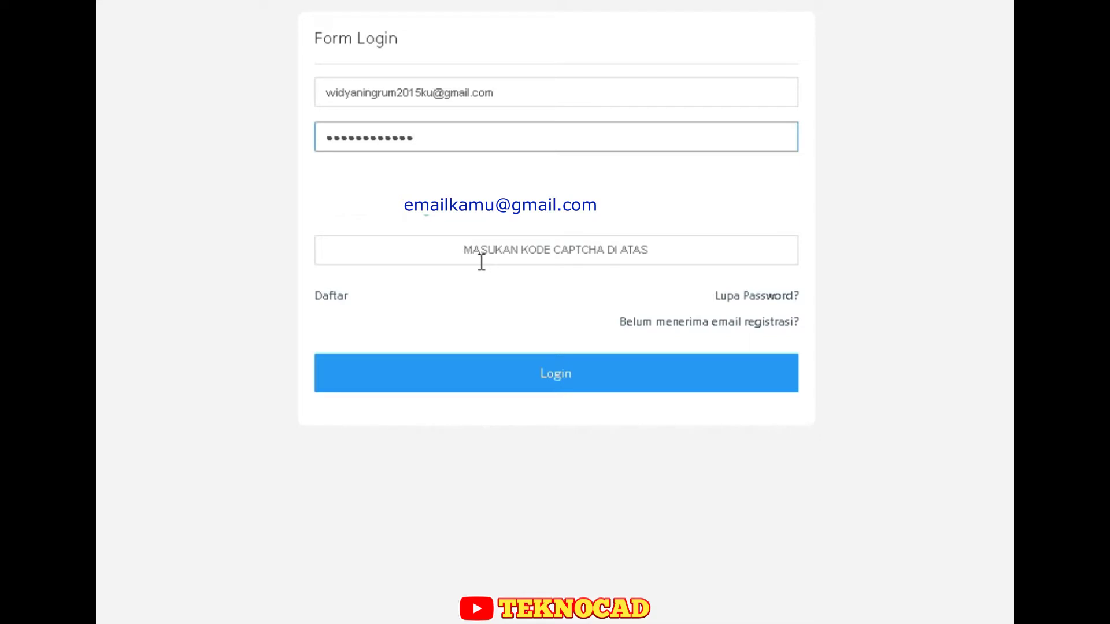
left_click(497, 249)
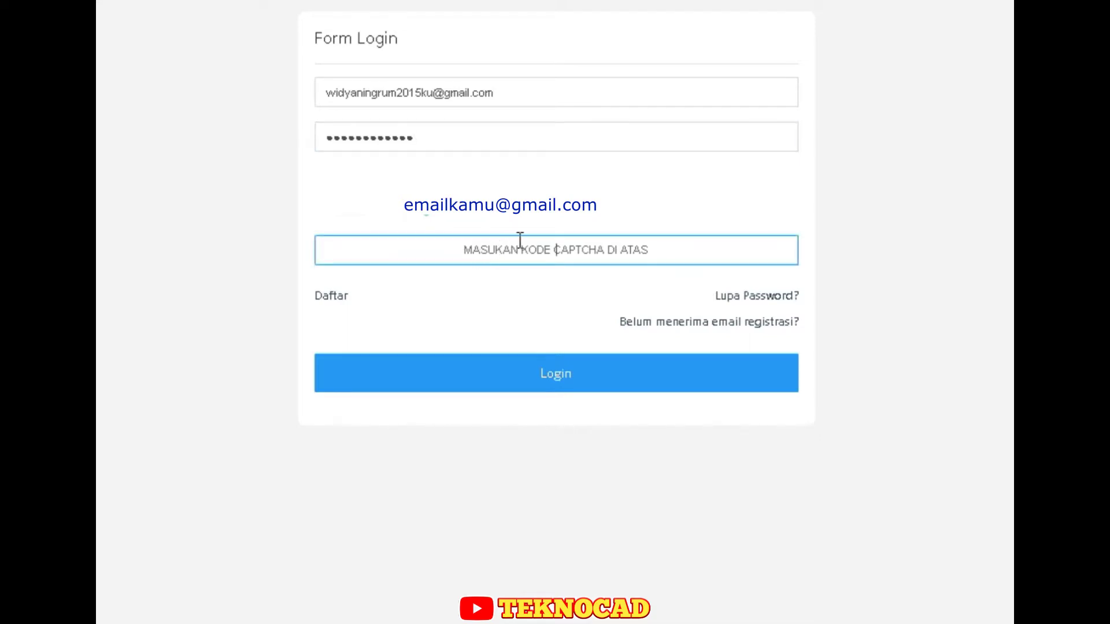
type("PAL")
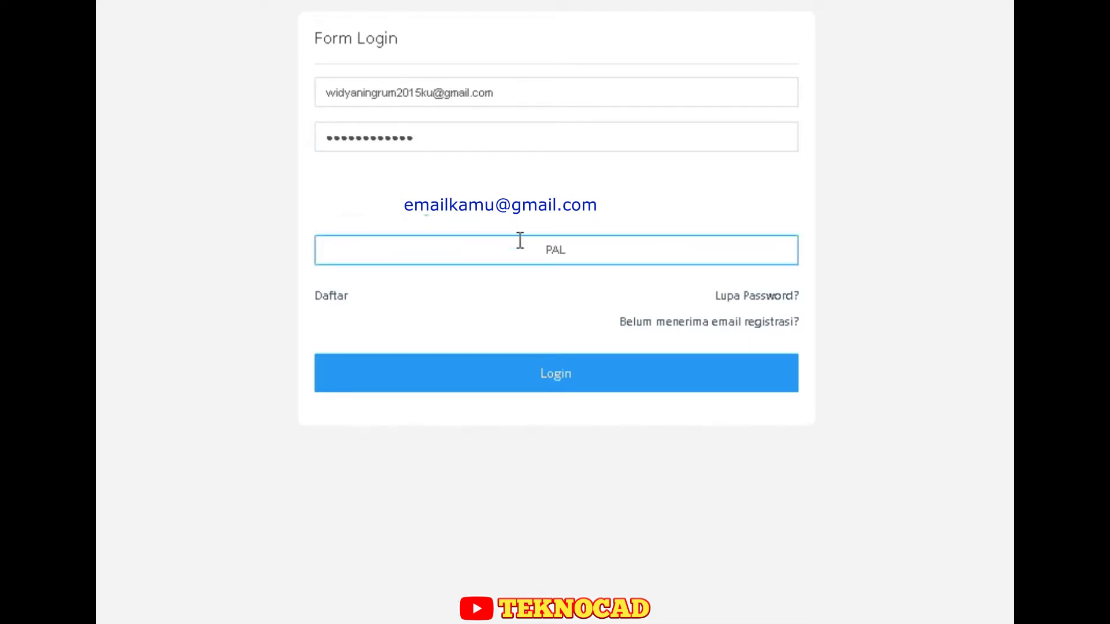
type("EMBANG")
left_click(332, 297)
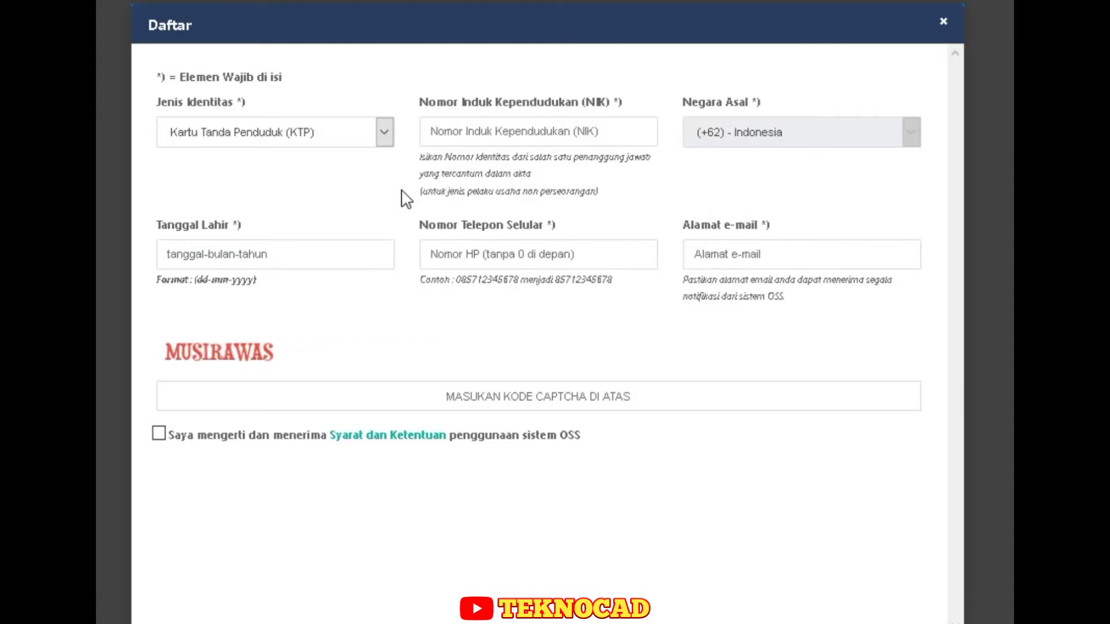
- Keep the identity type as KTP and enter the NIK number
left_click(385, 133)
left_click(385, 133)
left_click(527, 134)
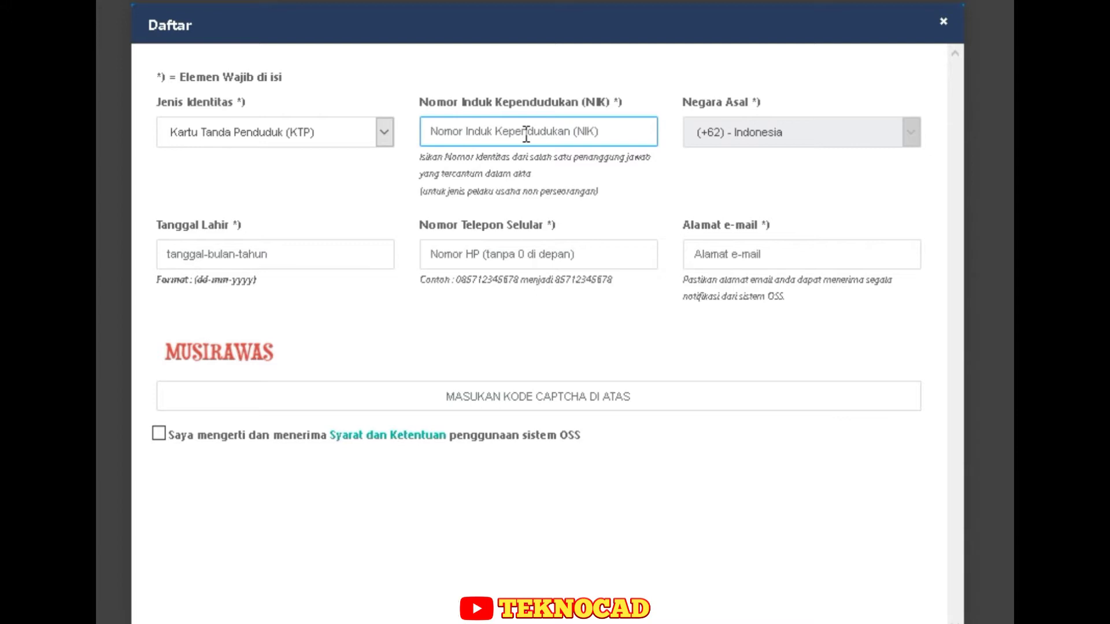
type("3305")
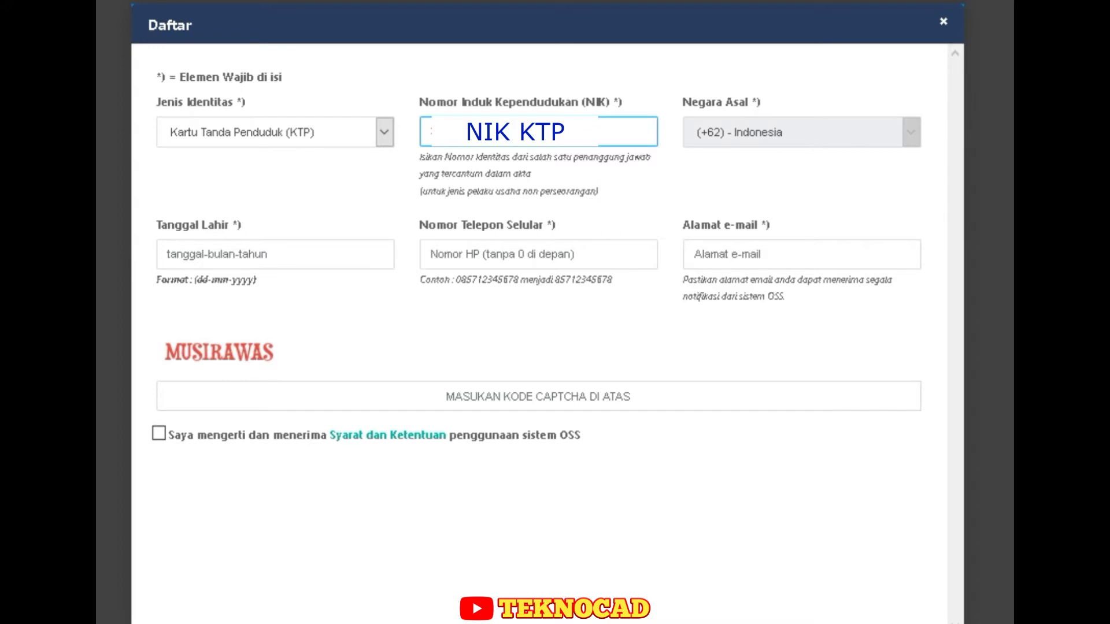
left_click(276, 255)
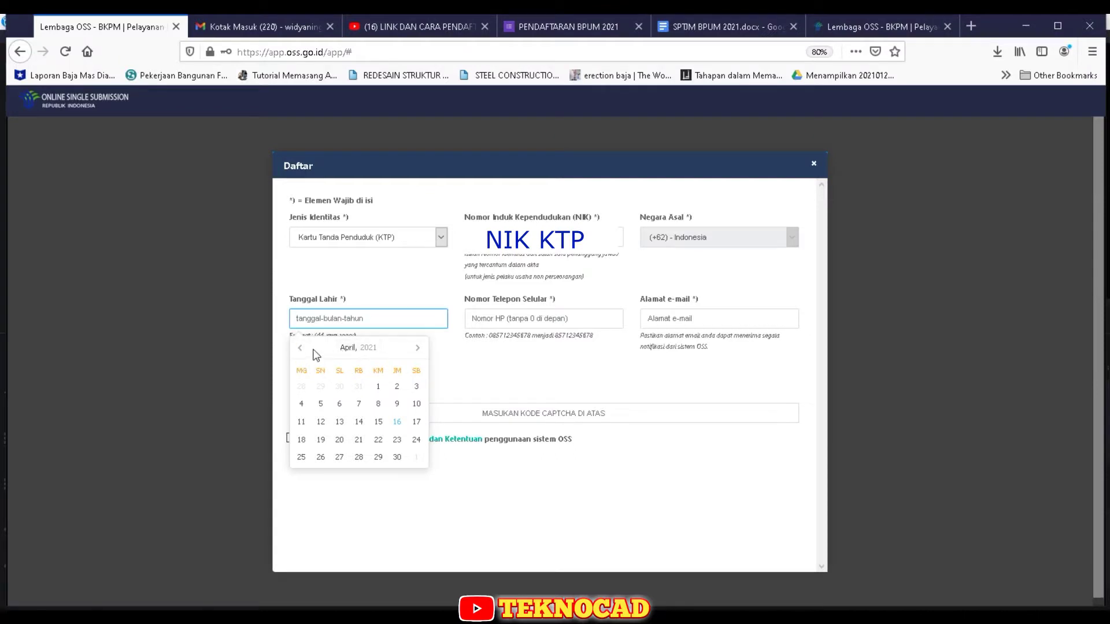
left_click(359, 347)
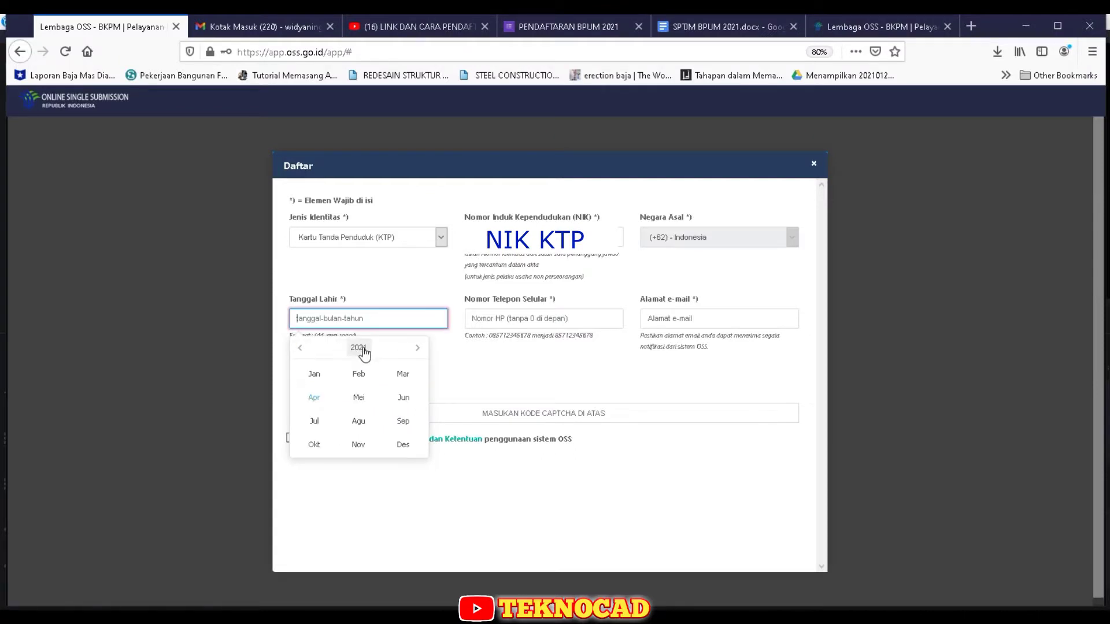
left_click(300, 348)
left_click(299, 347)
left_click(300, 348)
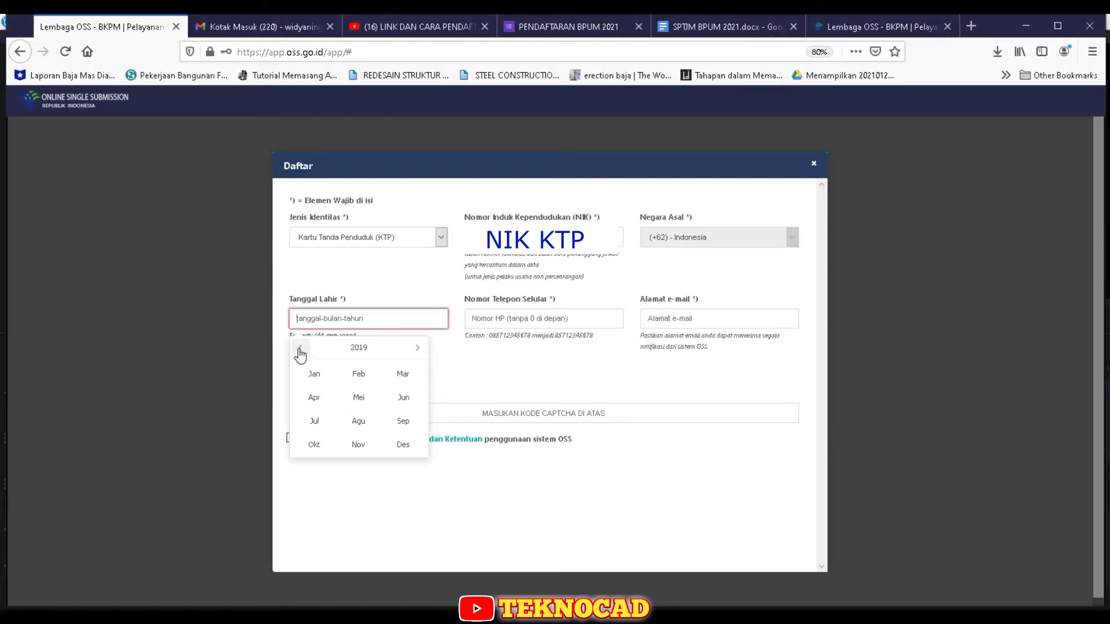
left_click(299, 348)
left_click(300, 348)
left_click(299, 347)
left_click(300, 347)
left_click(299, 348)
double_click(300, 348)
left_click(299, 348)
double_click(299, 348)
double_click(299, 347)
double_click(300, 348)
double_click(300, 348)
double_click(300, 348)
double_click(300, 348)
double_click(299, 348)
double_click(299, 347)
double_click(300, 348)
double_click(300, 348)
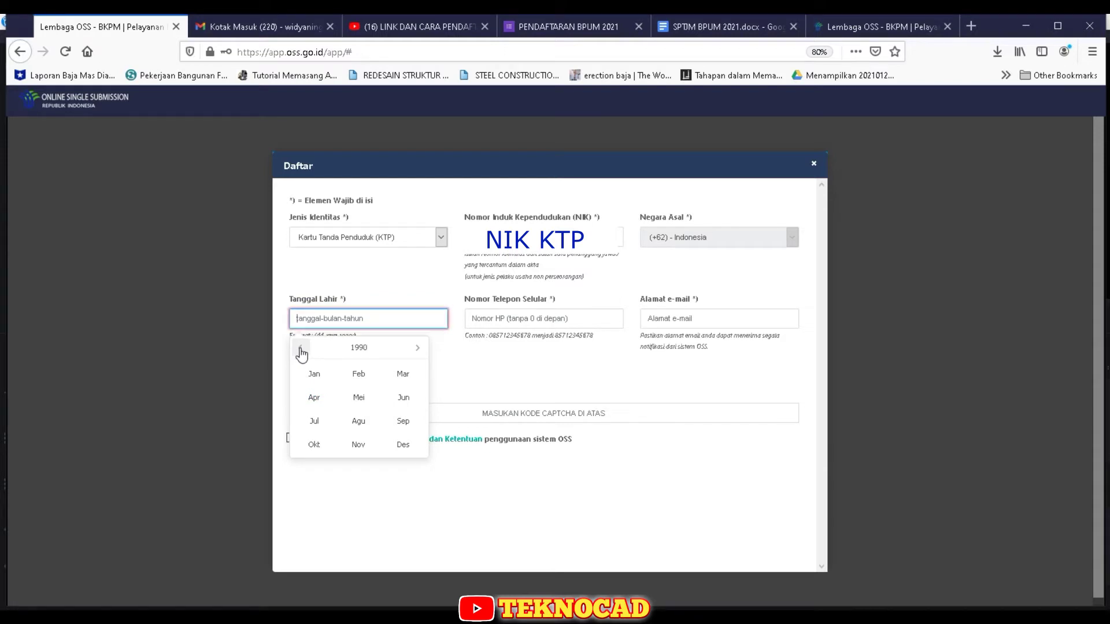
left_click(299, 348)
left_click(361, 399)
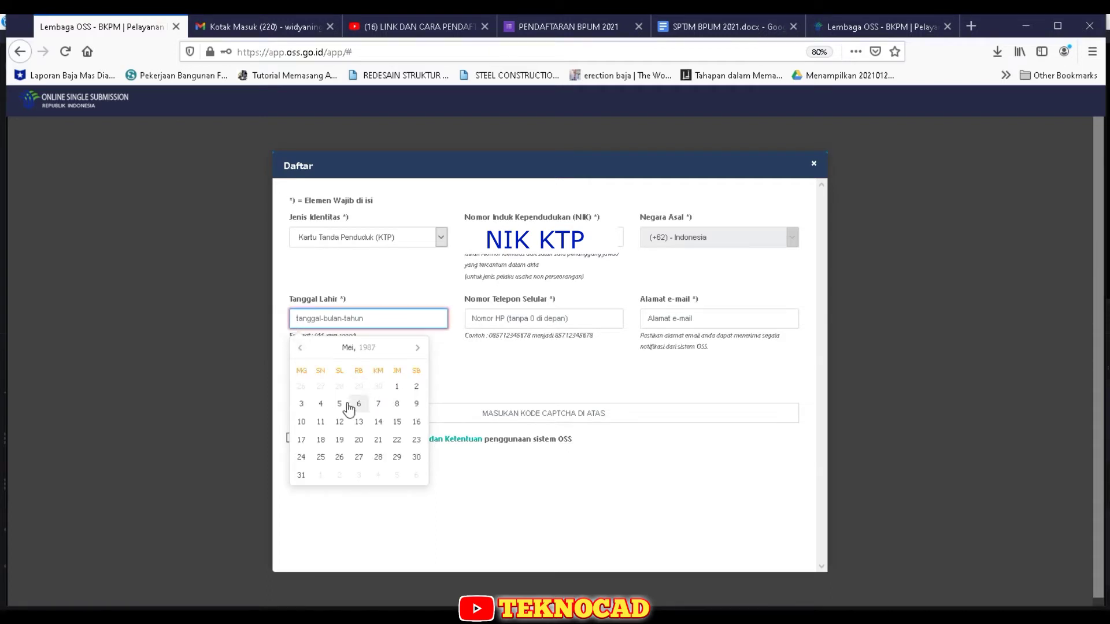
left_click(416, 404)
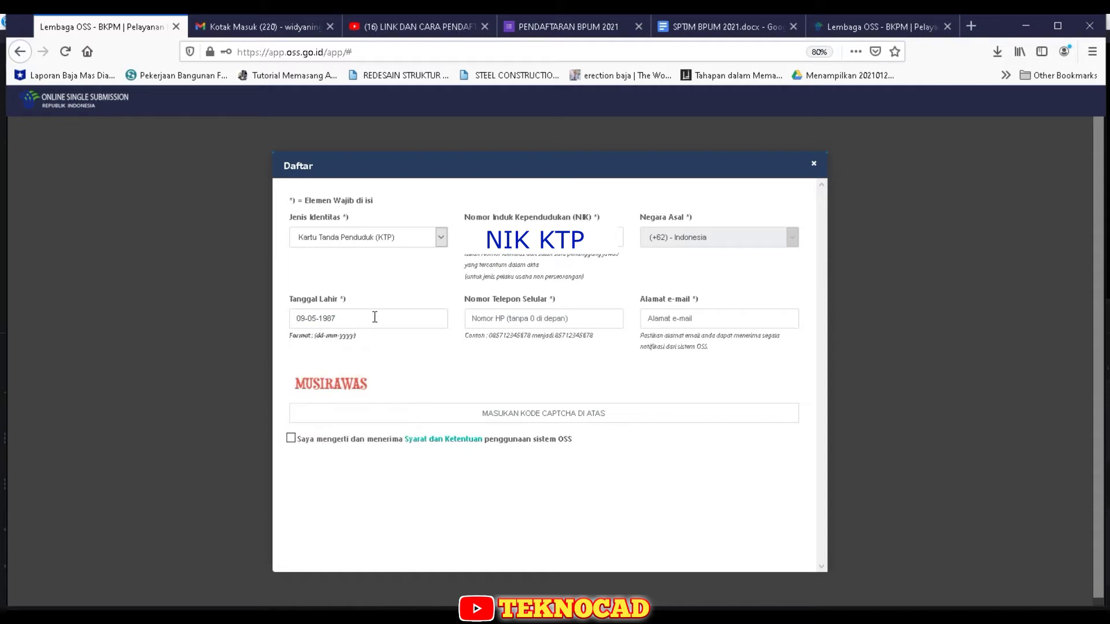
left_click(531, 324)
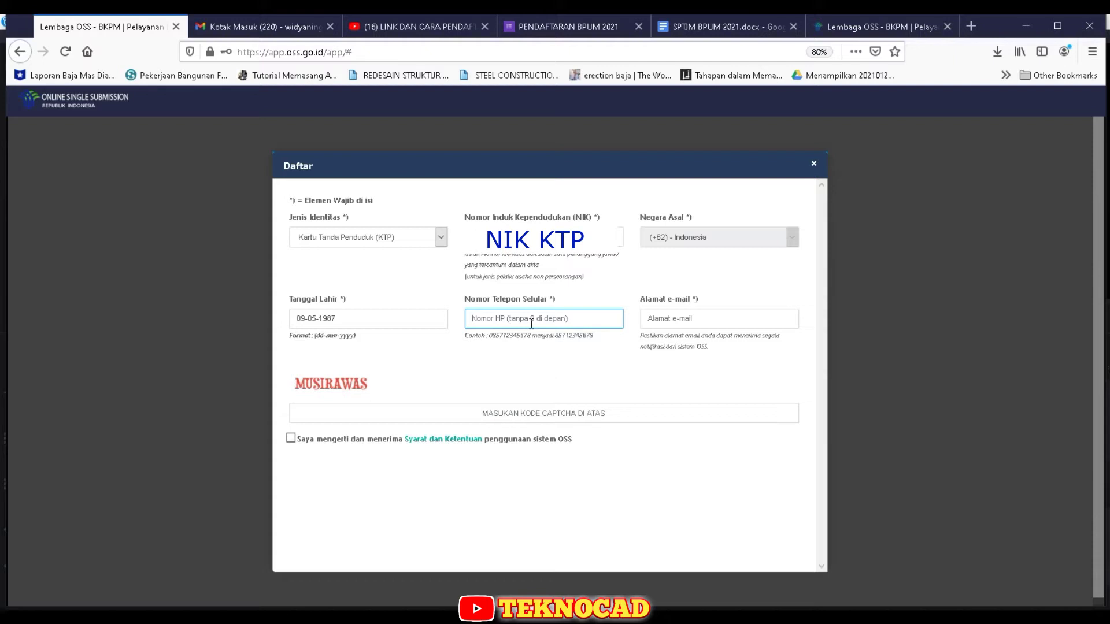
- Enter the mobile number, e-mail and captcha word, accept Syarat dan Ketentuan, and submit
type("81919")
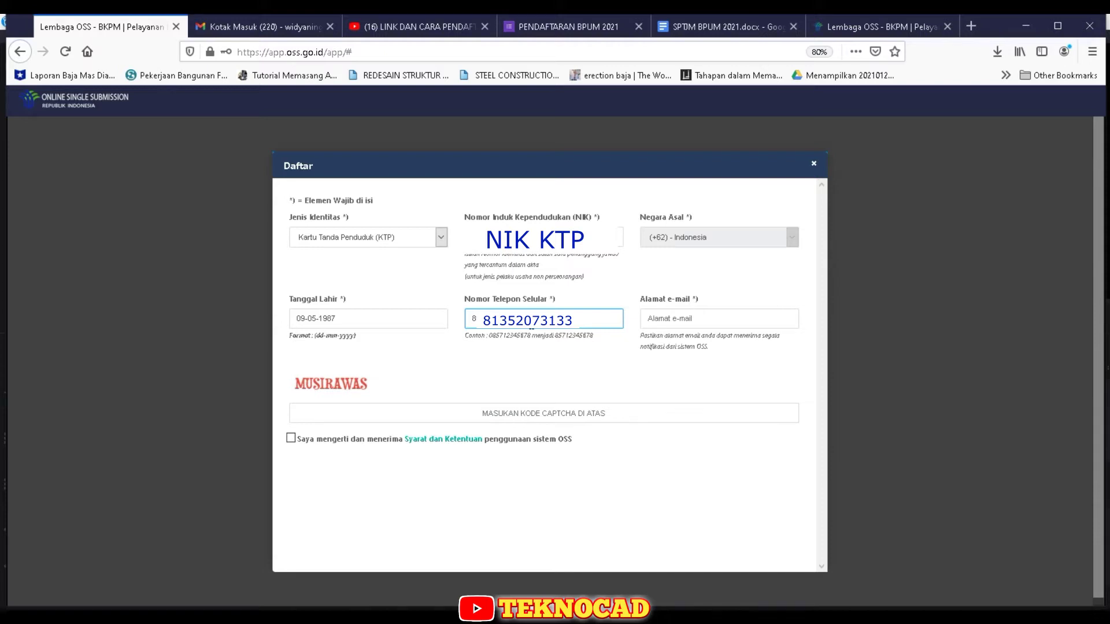
left_click(707, 319)
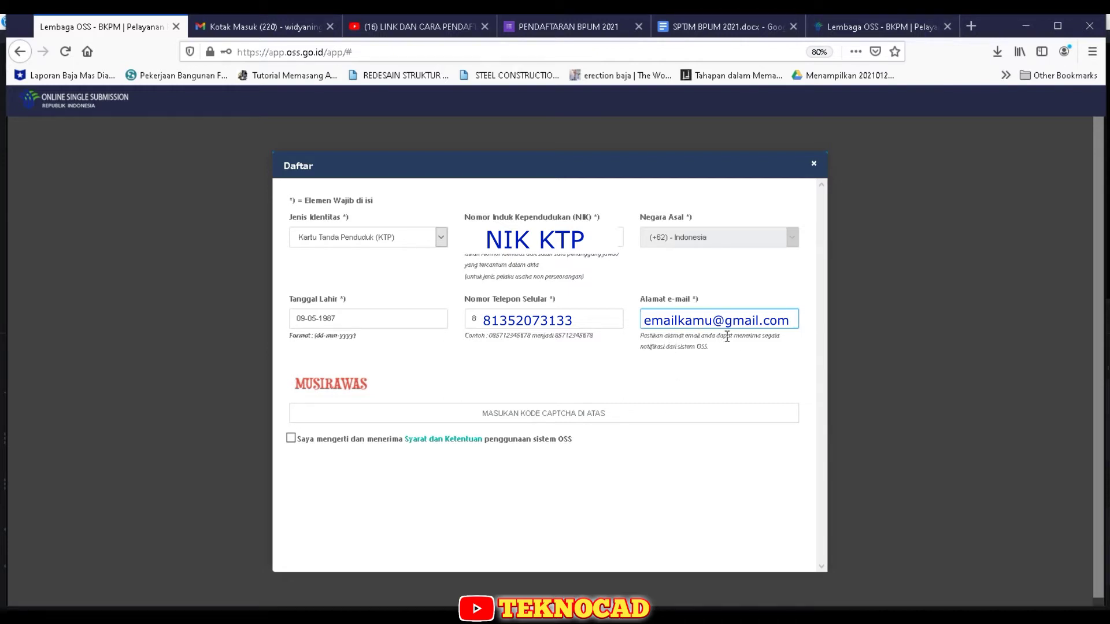
left_click(552, 412)
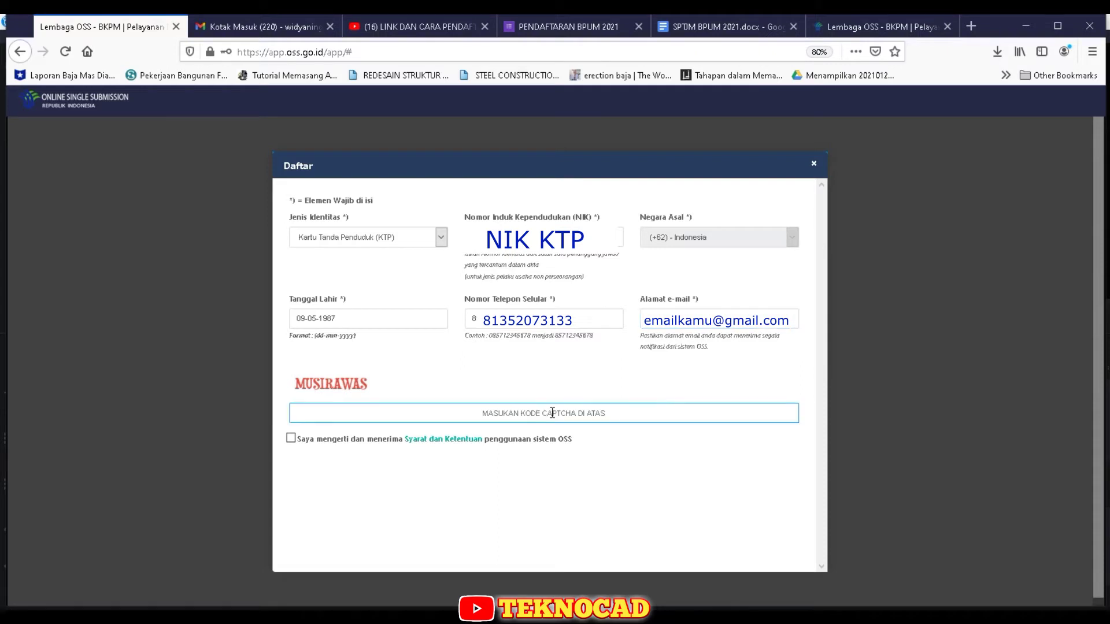
type("MUS")
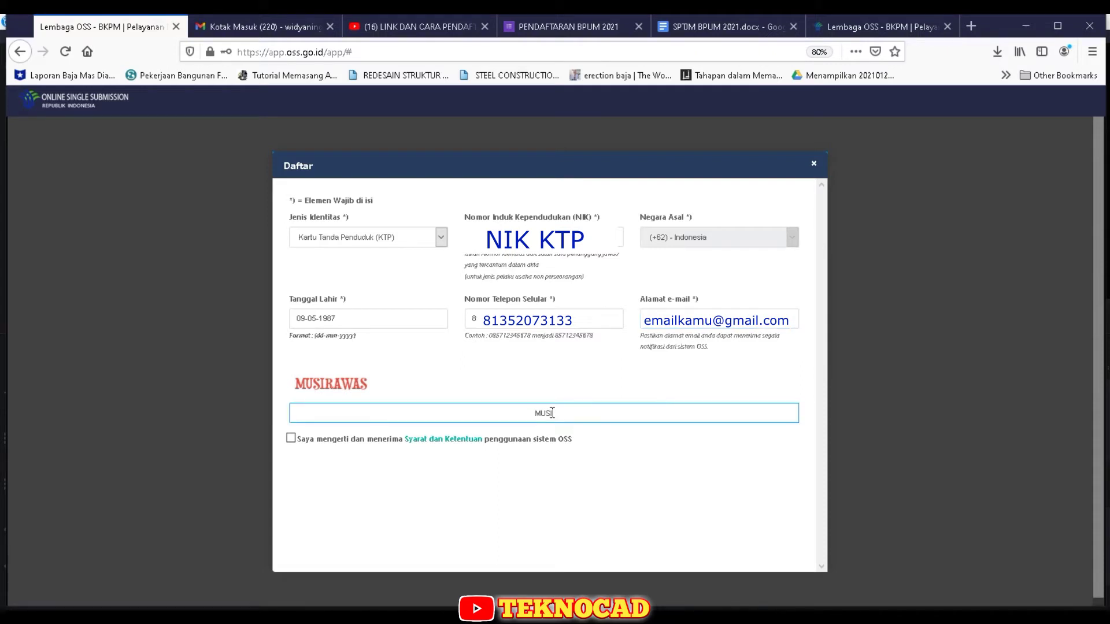
type("IRAWAS")
left_click(291, 440)
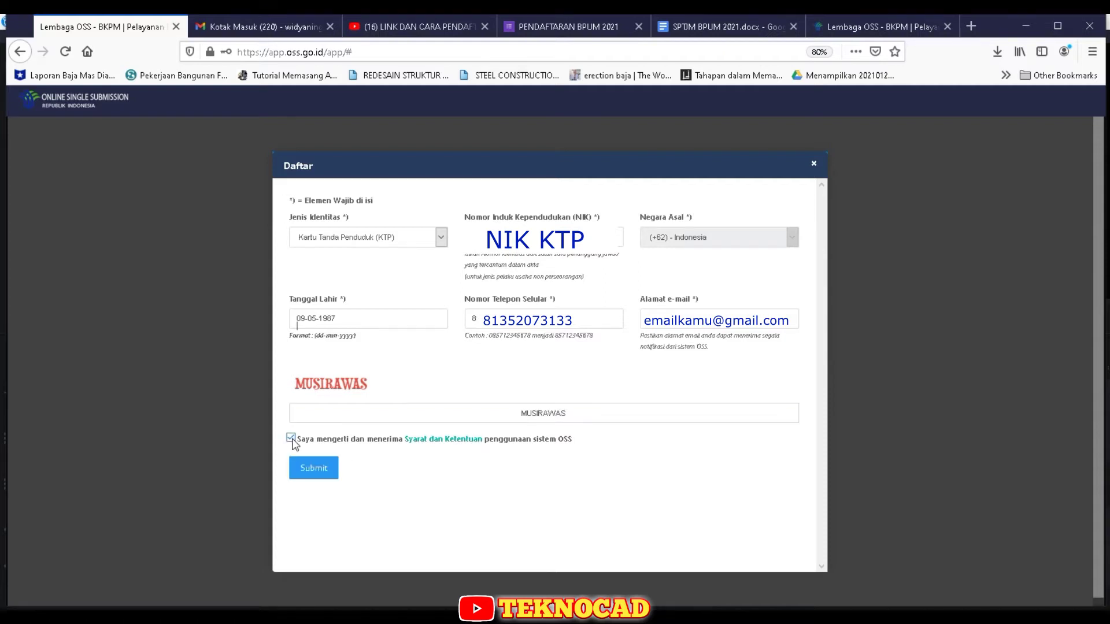
left_click(314, 468)
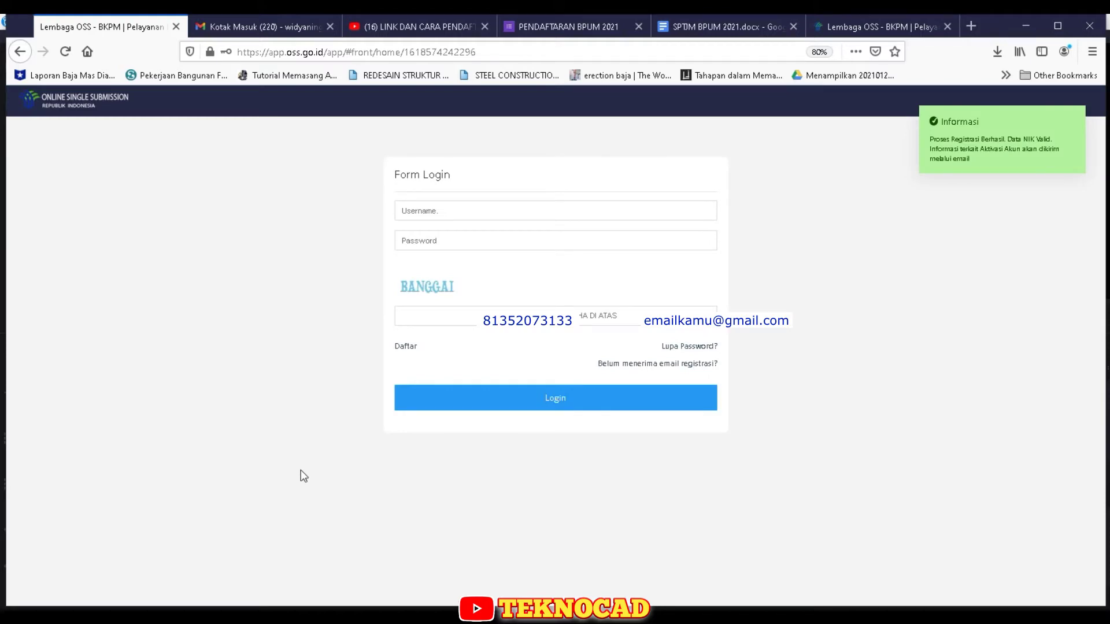
- In Gmail, open the Registrasi Akses Sistem OSS e-mail and activate the account
left_click(237, 21)
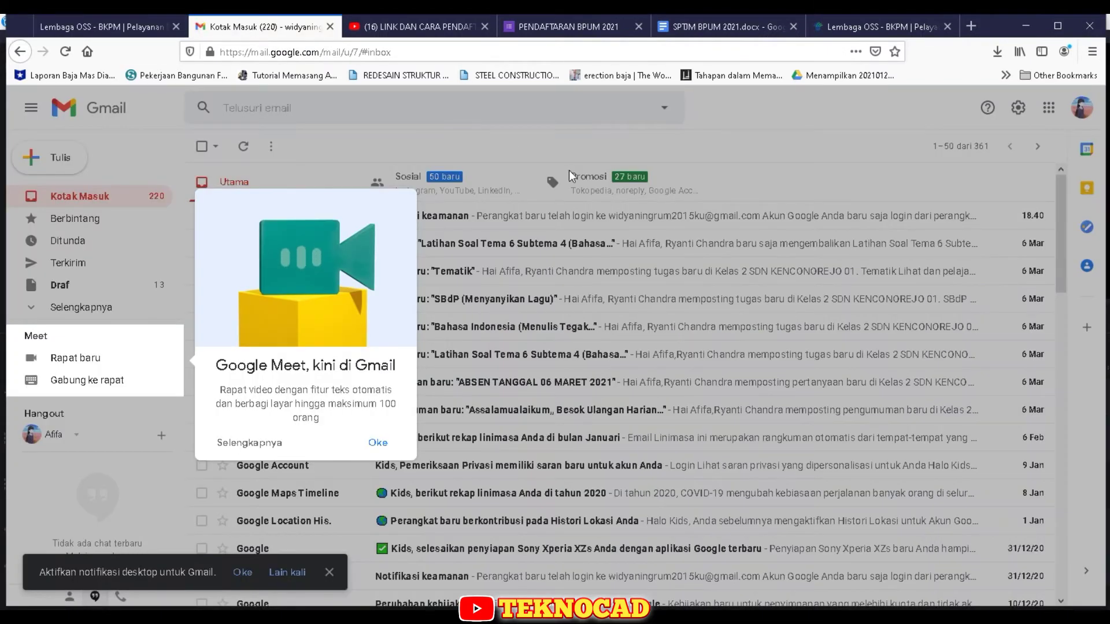
left_click(802, 180)
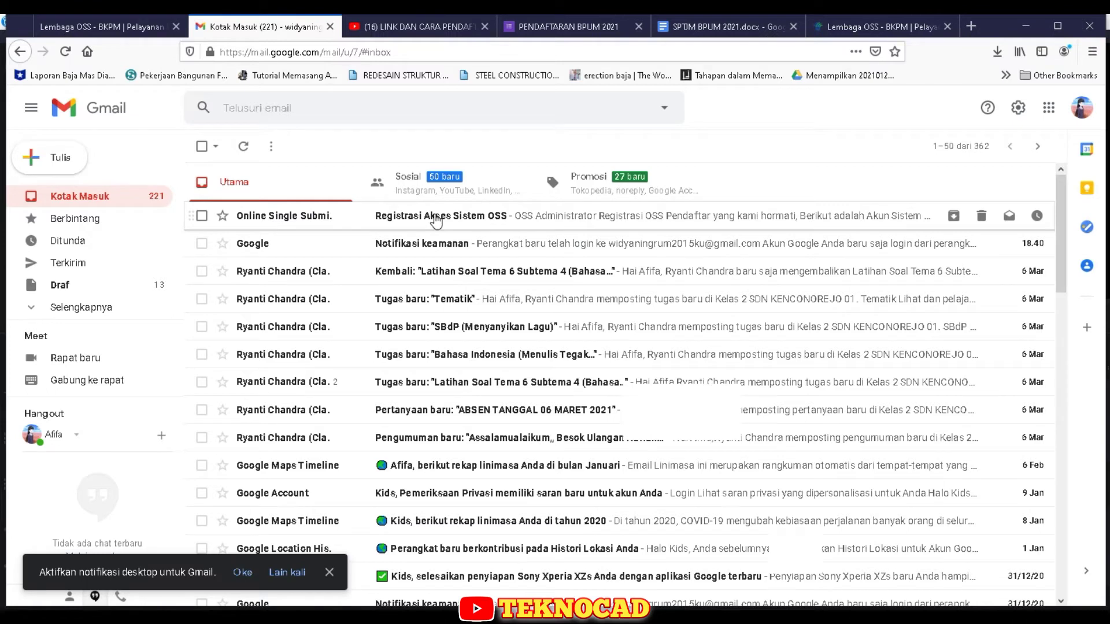
left_click(520, 218)
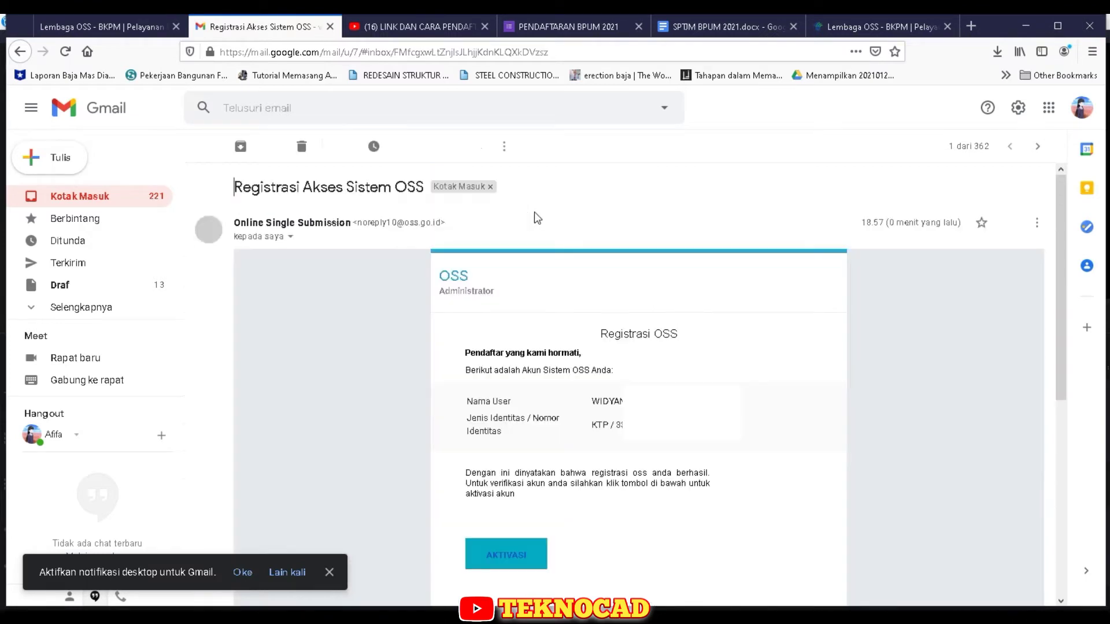
scroll(558, 397, "down", 5)
scroll(543, 424, "up", 5)
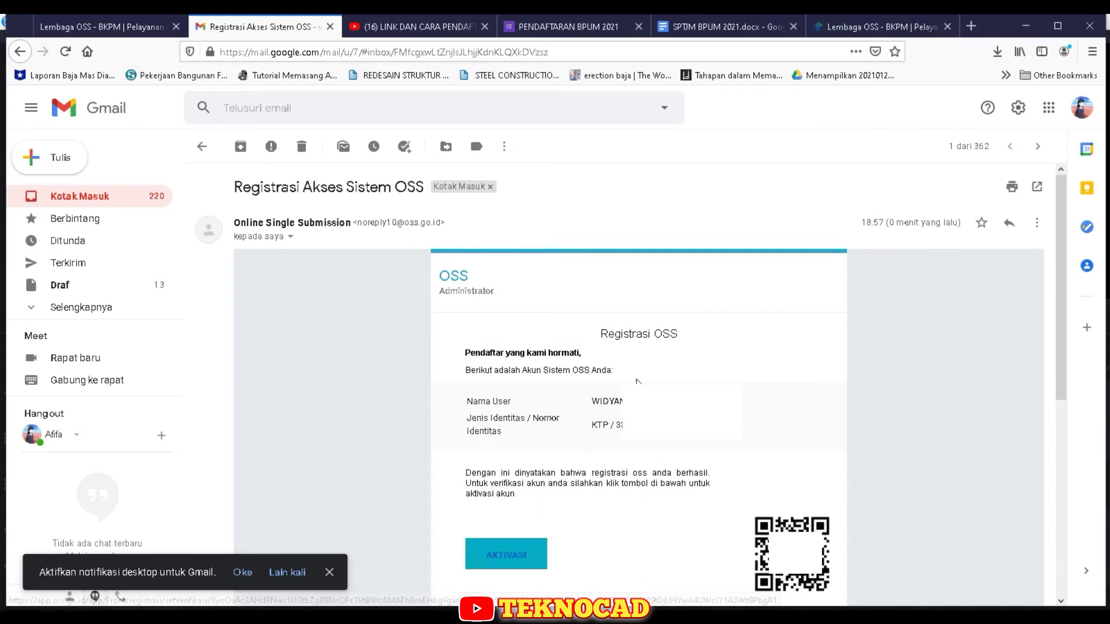
left_click(497, 559)
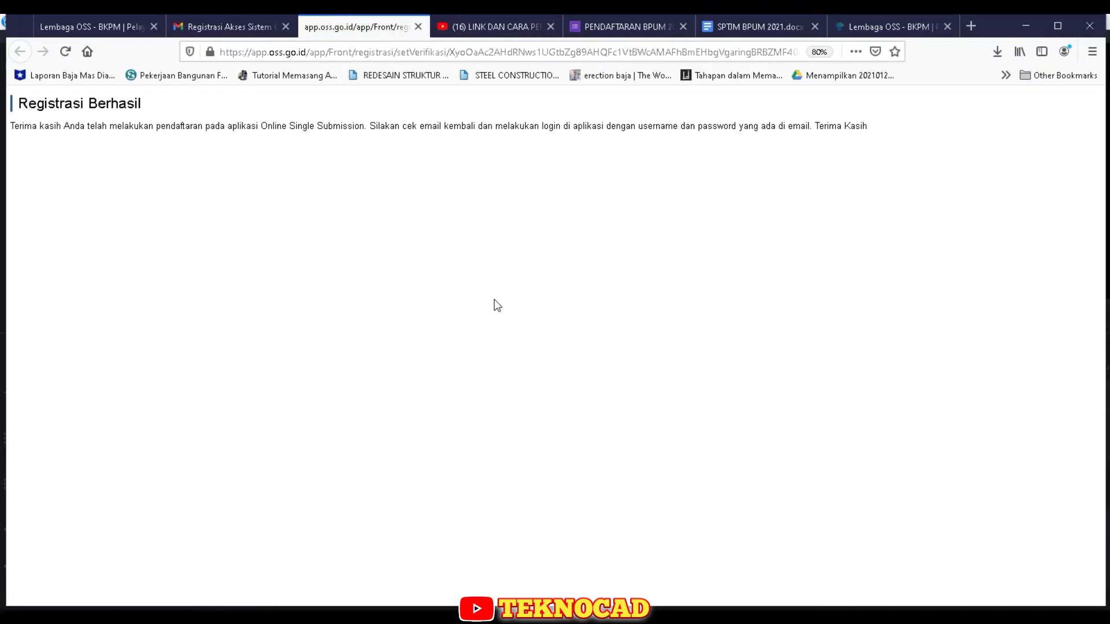
- Open the 'Konfirmasi registrasi Akun Sistem OSS' e-mail and select the username text
left_click(223, 29)
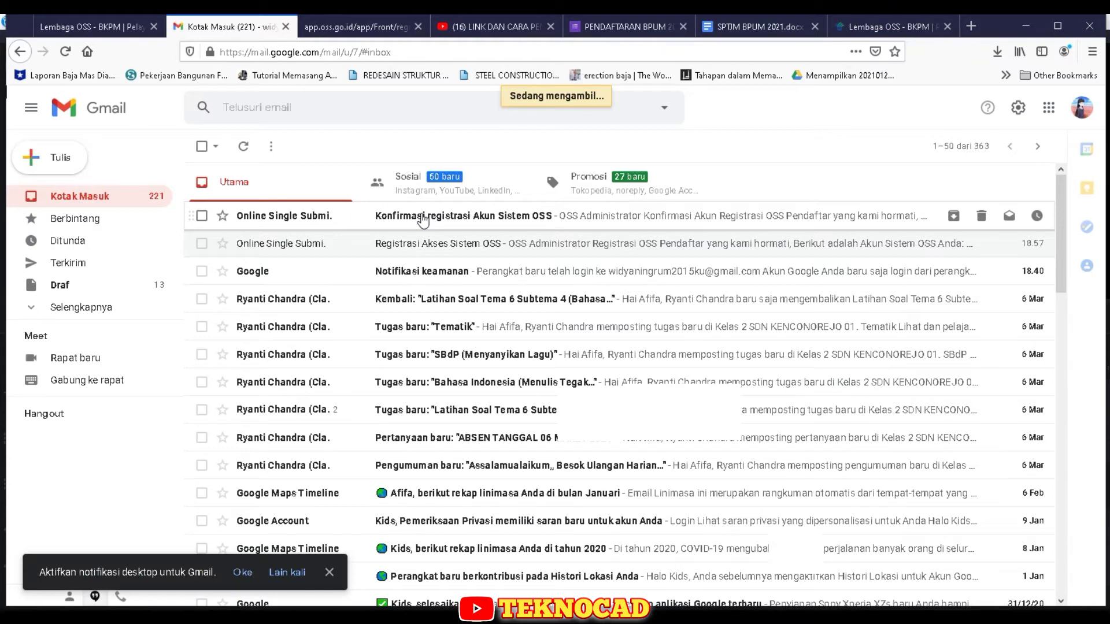
left_click(422, 218)
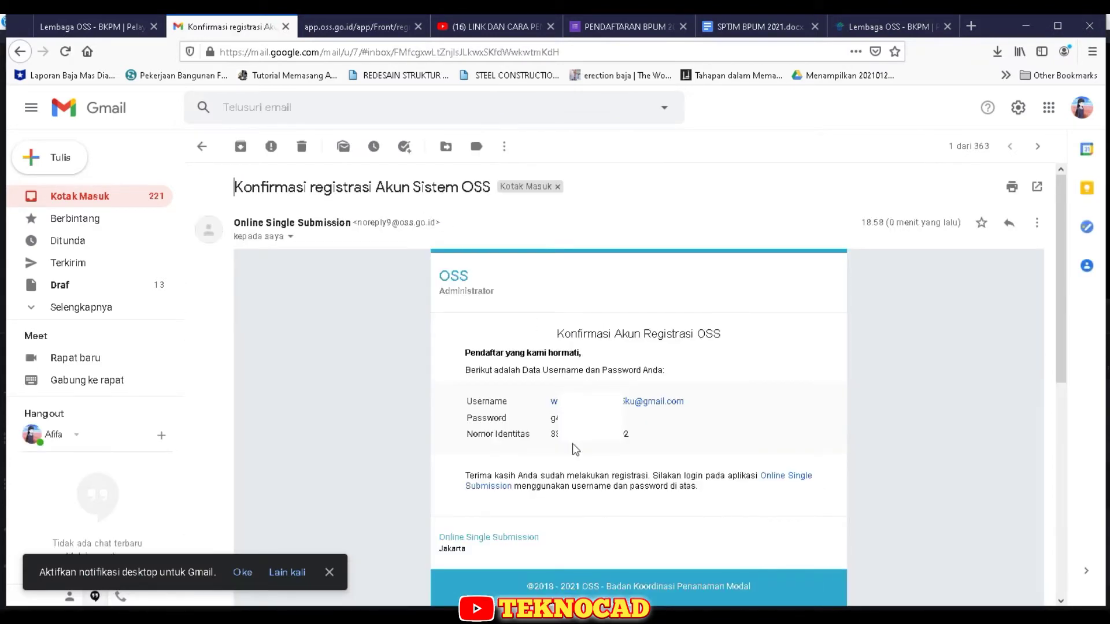
mouse_move(685, 402)
left_mouse_down()
mouse_move(553, 408)
mouse_move(693, 401)
left_mouse_up()
left_click_drag(694, 402, 553, 405)
- Paste the emailed password into the Password field and try to log in
right_click(614, 403)
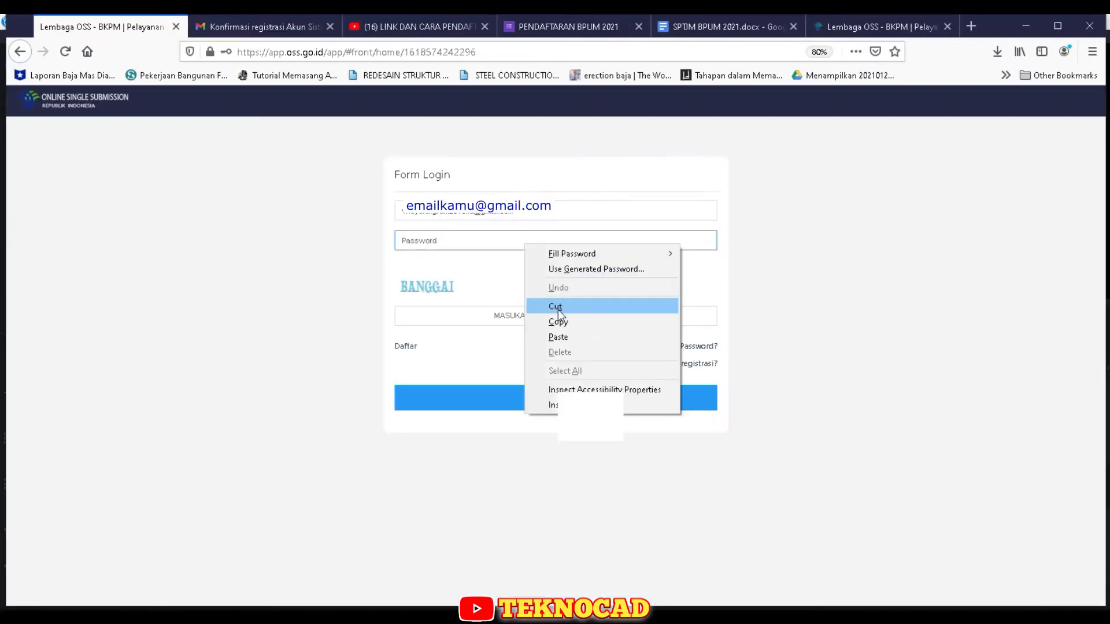
left_click(566, 335)
key("Return")
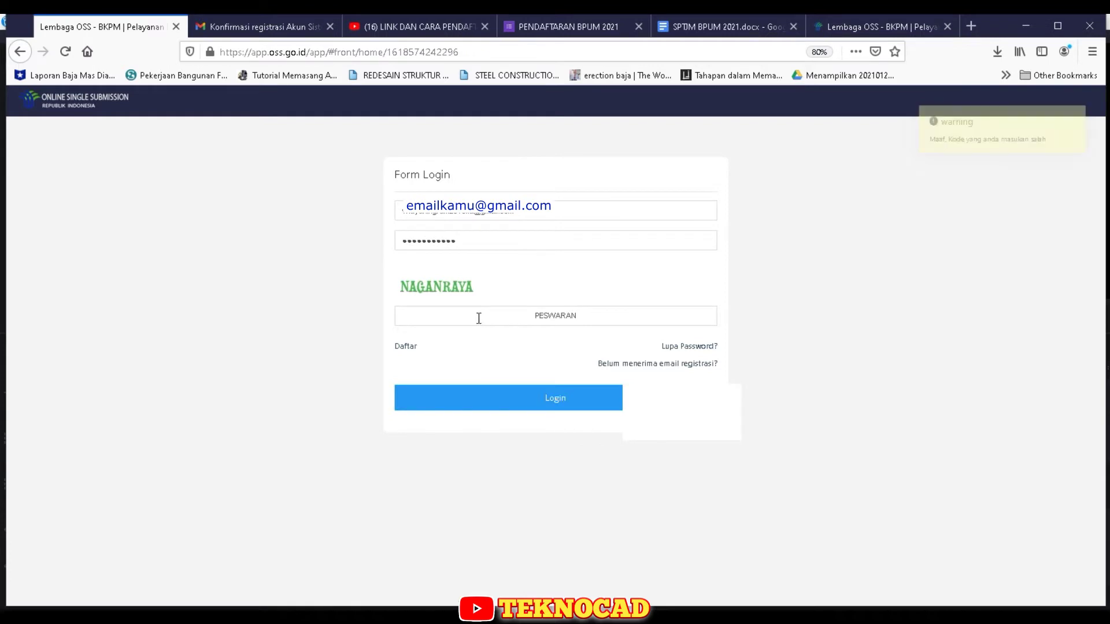
- Replace the captcha entry with the correct word and log in to OSS
left_click(479, 317)
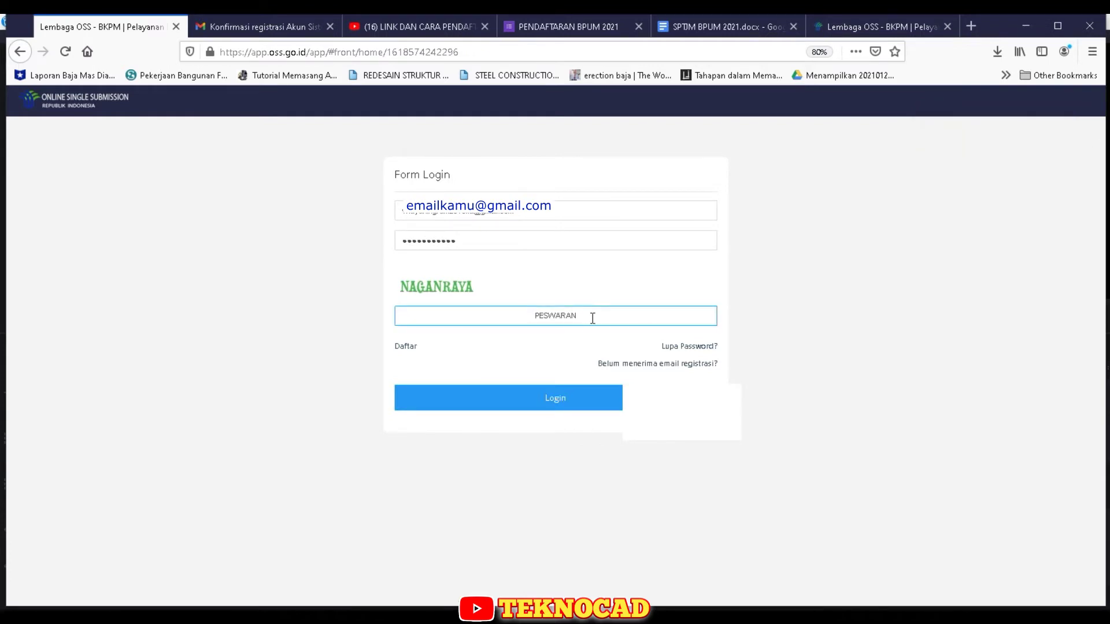
left_click_drag(590, 317, 479, 329)
type("NAGANRAYA")
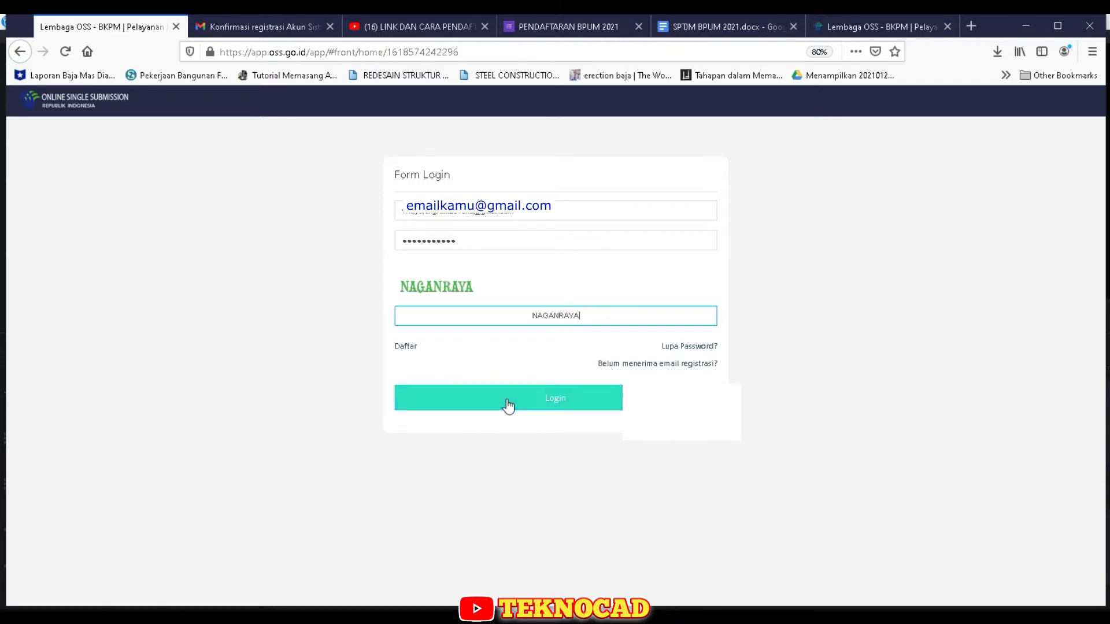
left_click(406, 215)
left_click(406, 215)
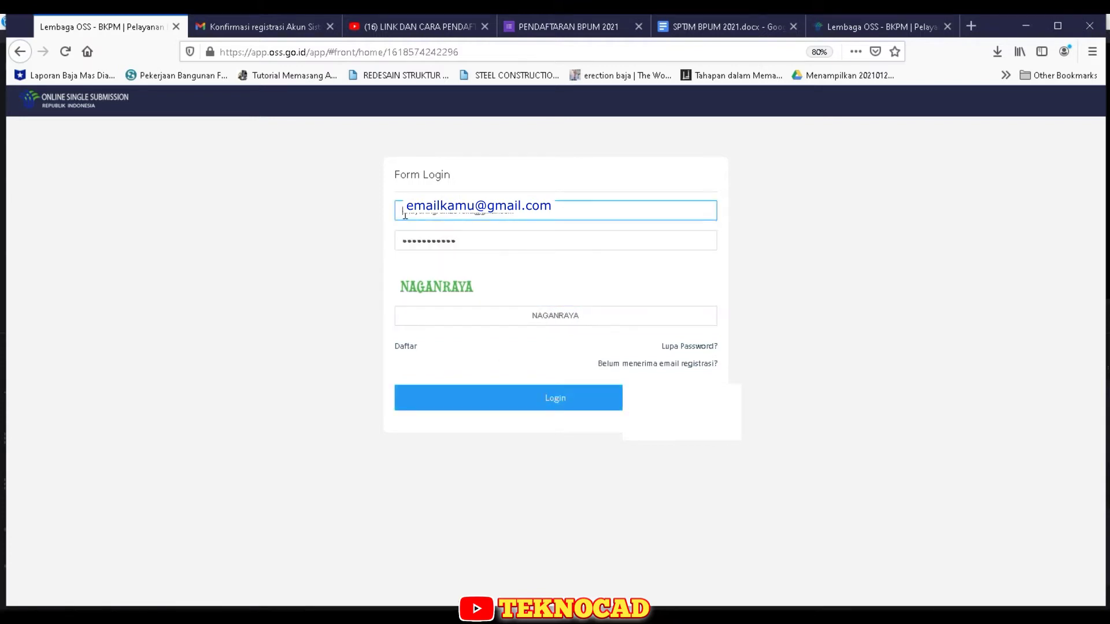
left_click(613, 407)
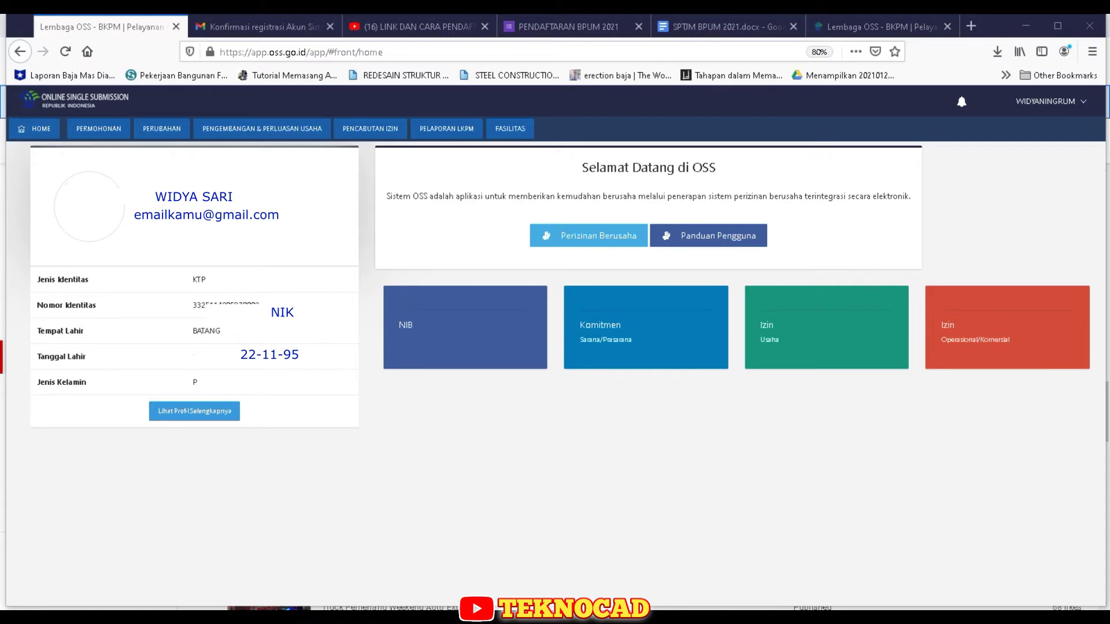
- Open the PERMOHONAN menu and show the IUMK submenu with the NIB option
left_click(92, 128)
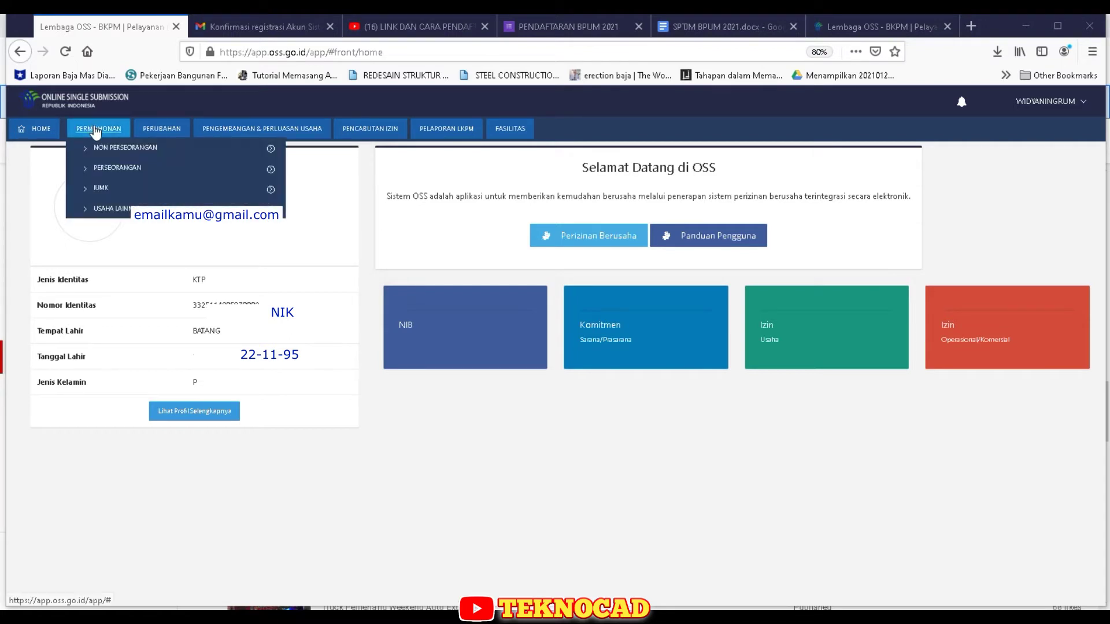
mouse_move(100, 152)
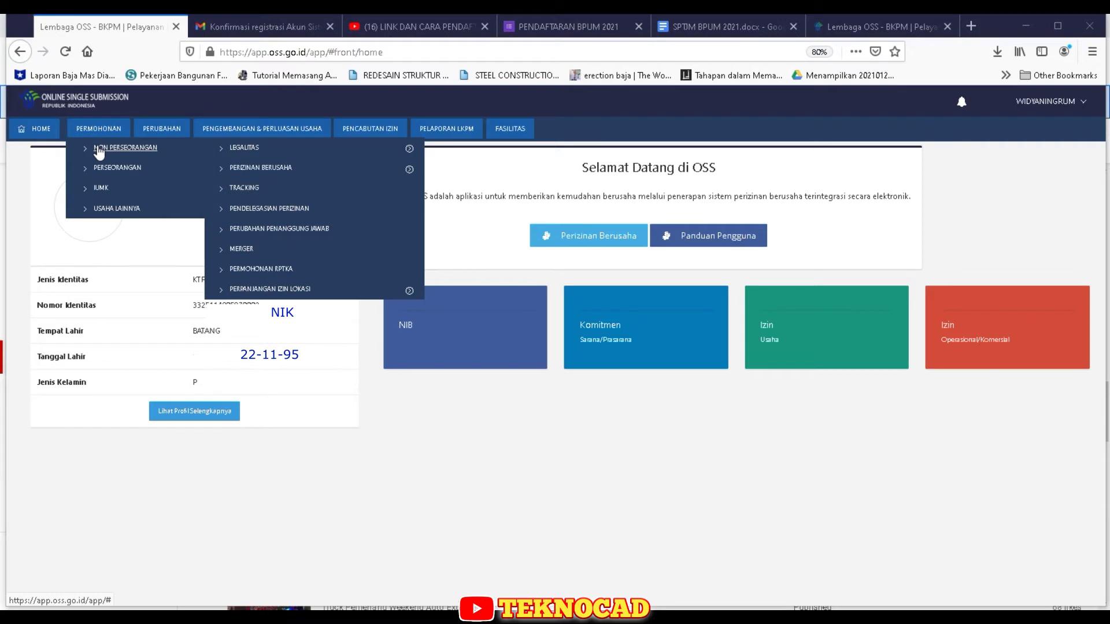
mouse_move(118, 191)
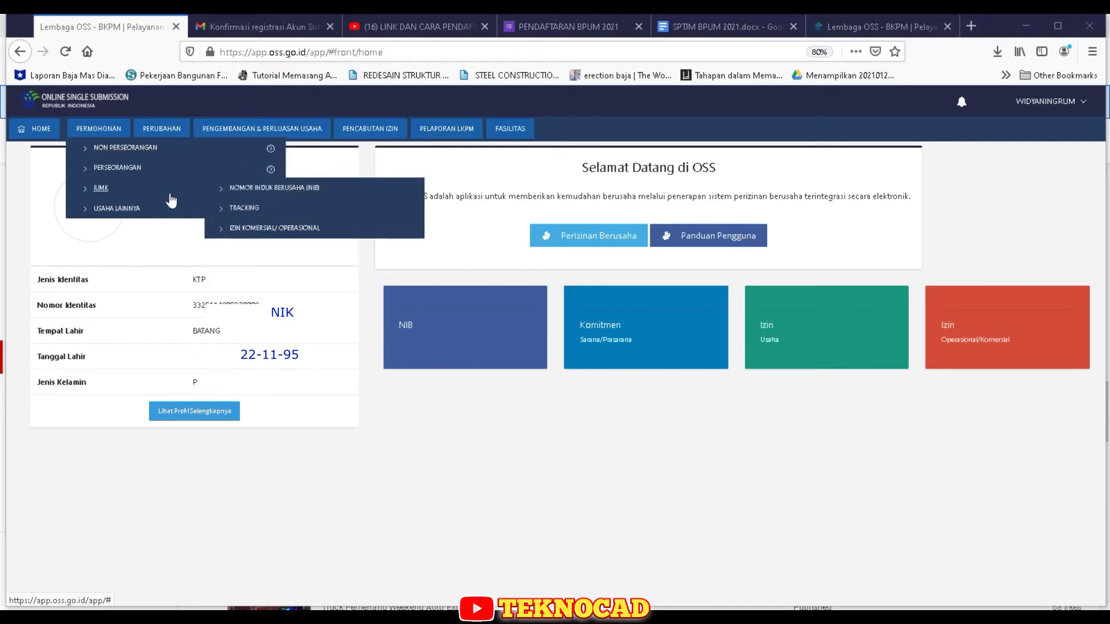
- Open the IUMK NIB form and enter the applicant's phone number in Telp
left_click(315, 194)
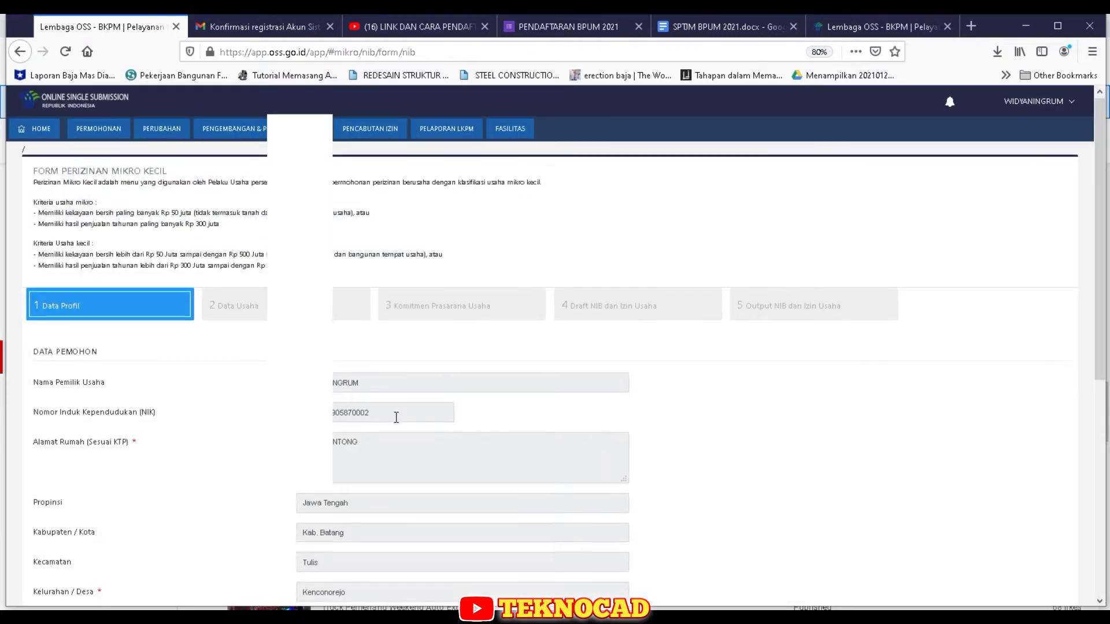
scroll(396, 418, "down", 3)
scroll(396, 416, "down", 2)
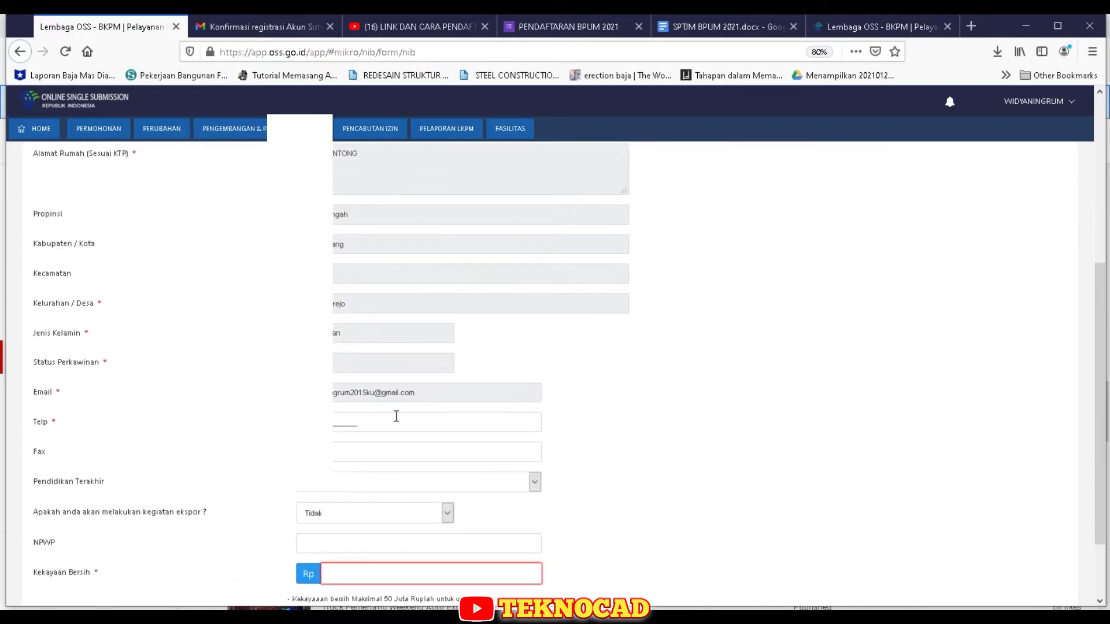
scroll(396, 416, "down", 1)
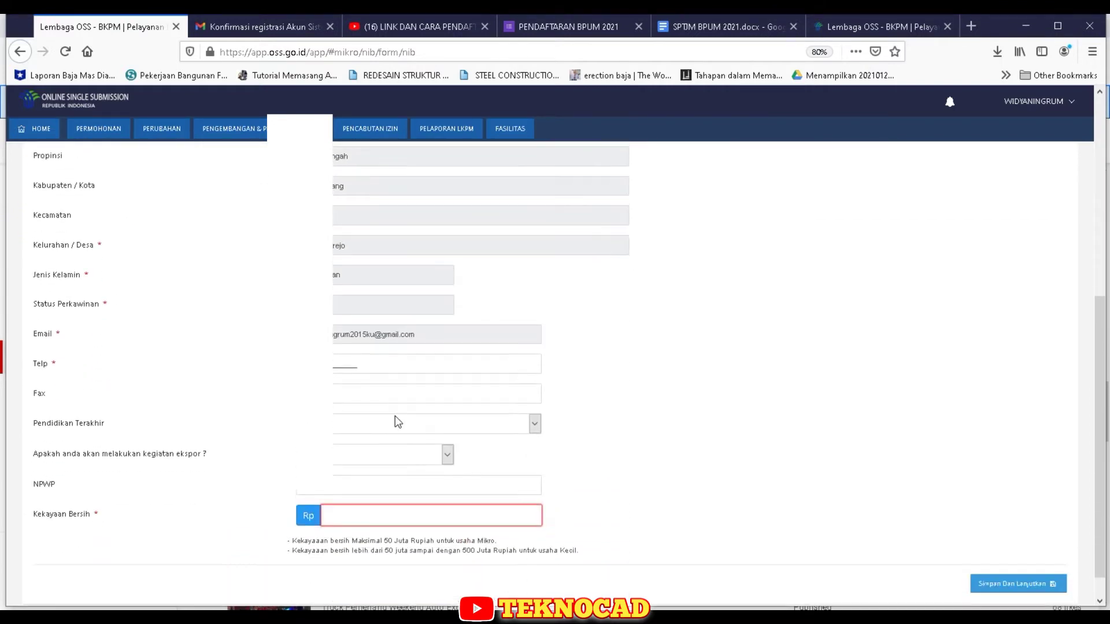
left_click(339, 370)
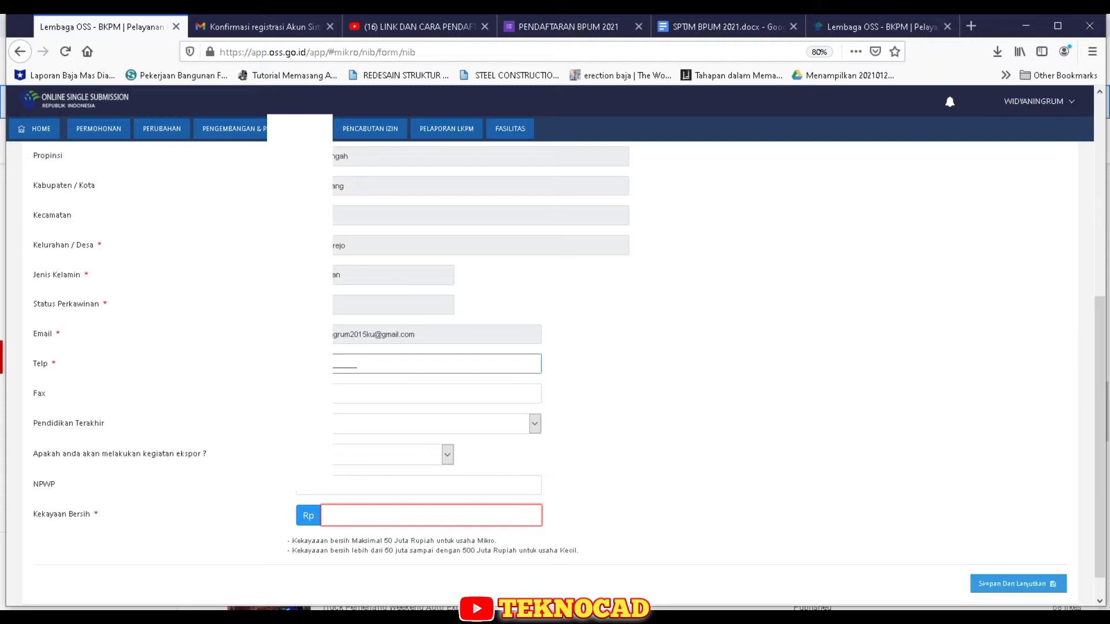
type("79854_")
left_click(757, 414)
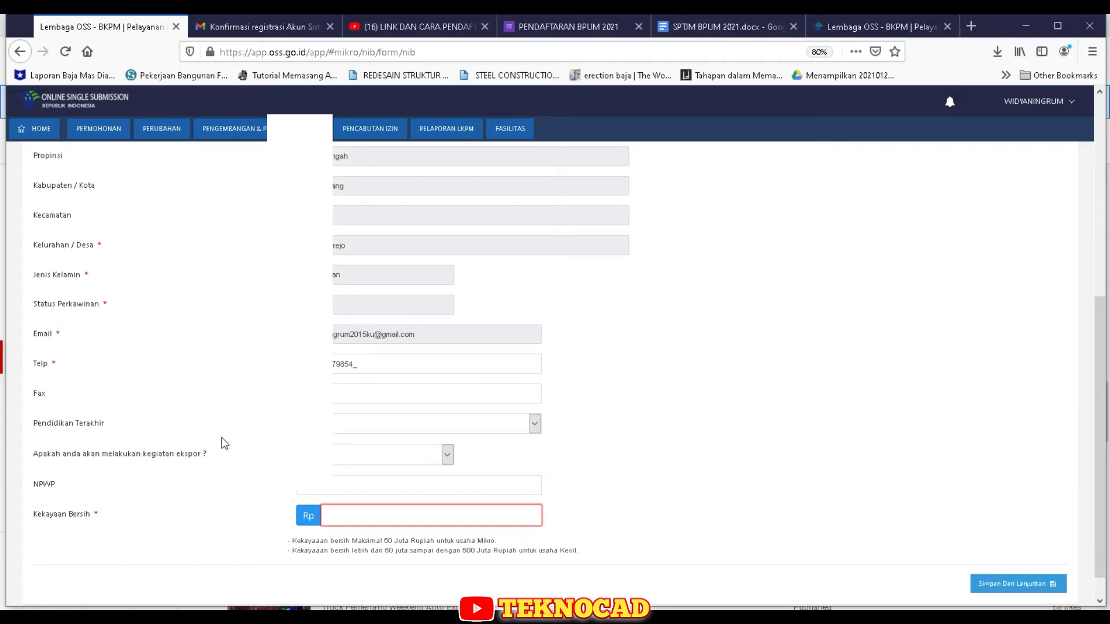
- Enter the applicant's Kekayaan Bersih net worth and save the profile with Simpan Dan Lanjutkan
scroll(587, 431, "down", 1)
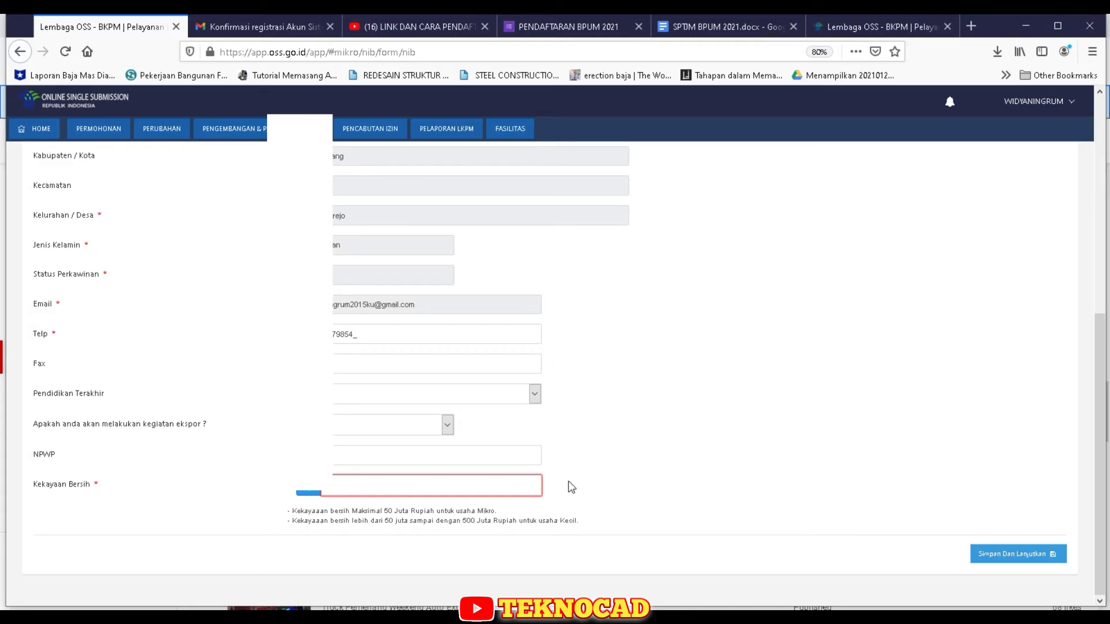
left_click(463, 483)
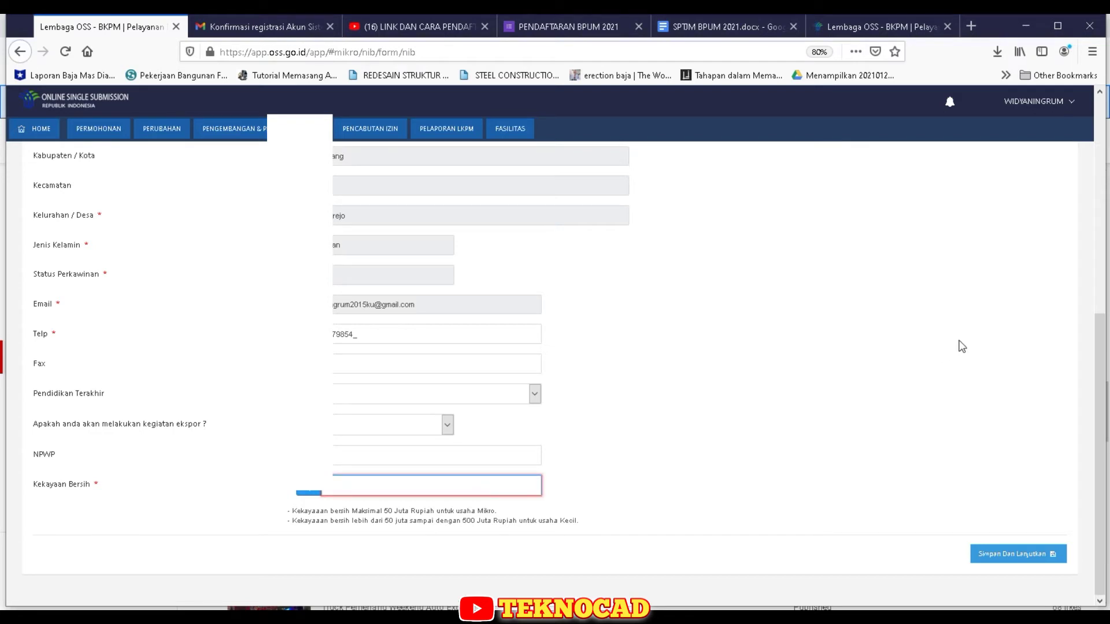
type("00.0000")
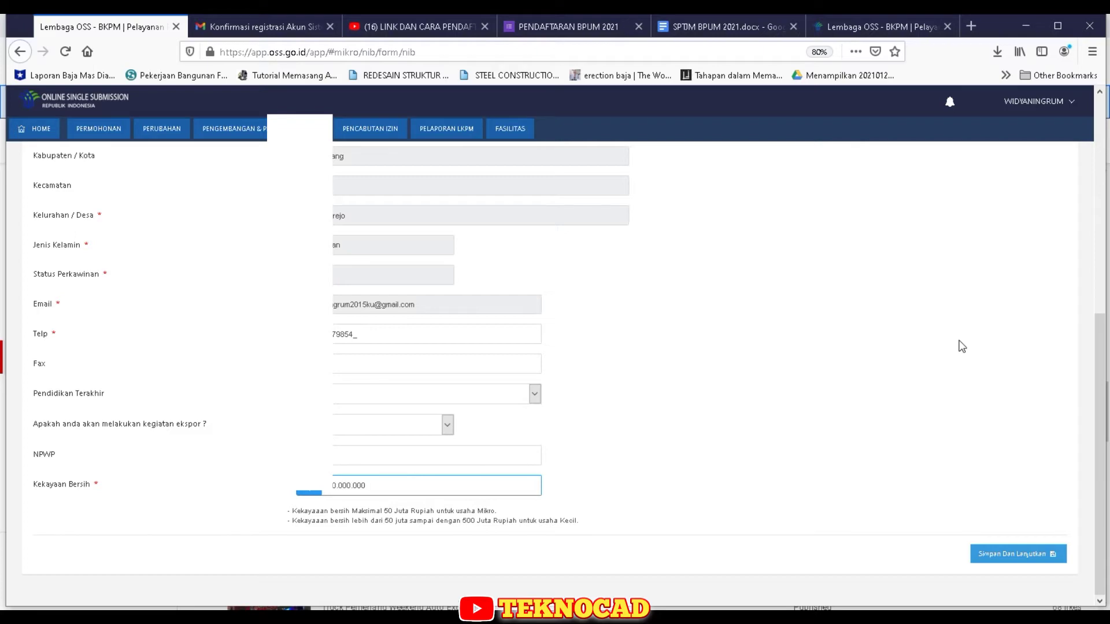
scroll(701, 368, "up", 3)
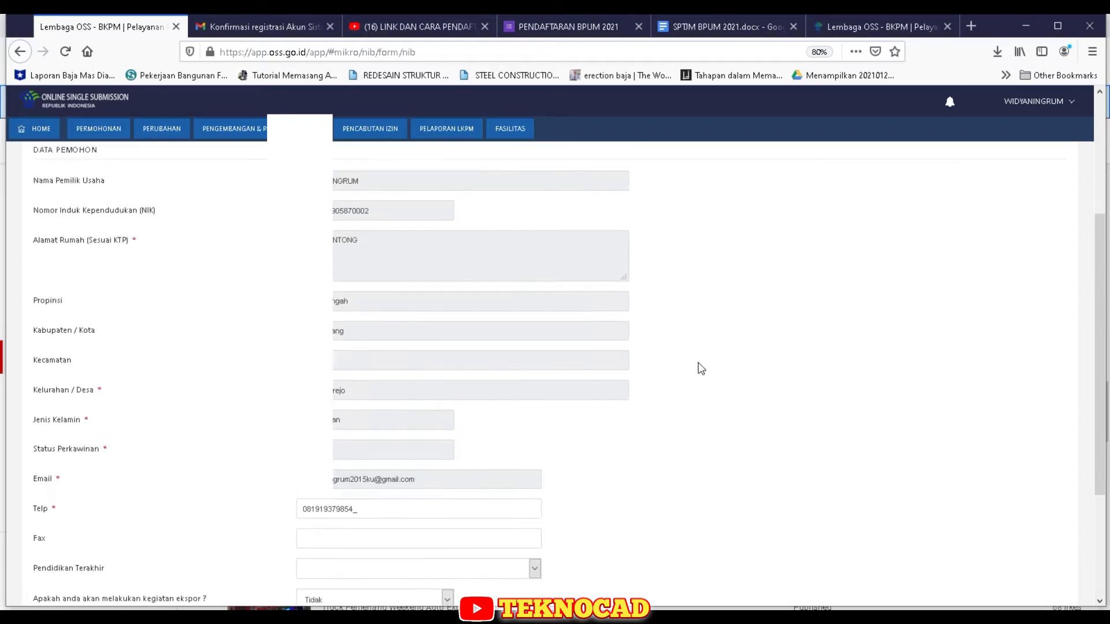
scroll(700, 367, "up", 3)
scroll(716, 359, "down", 8)
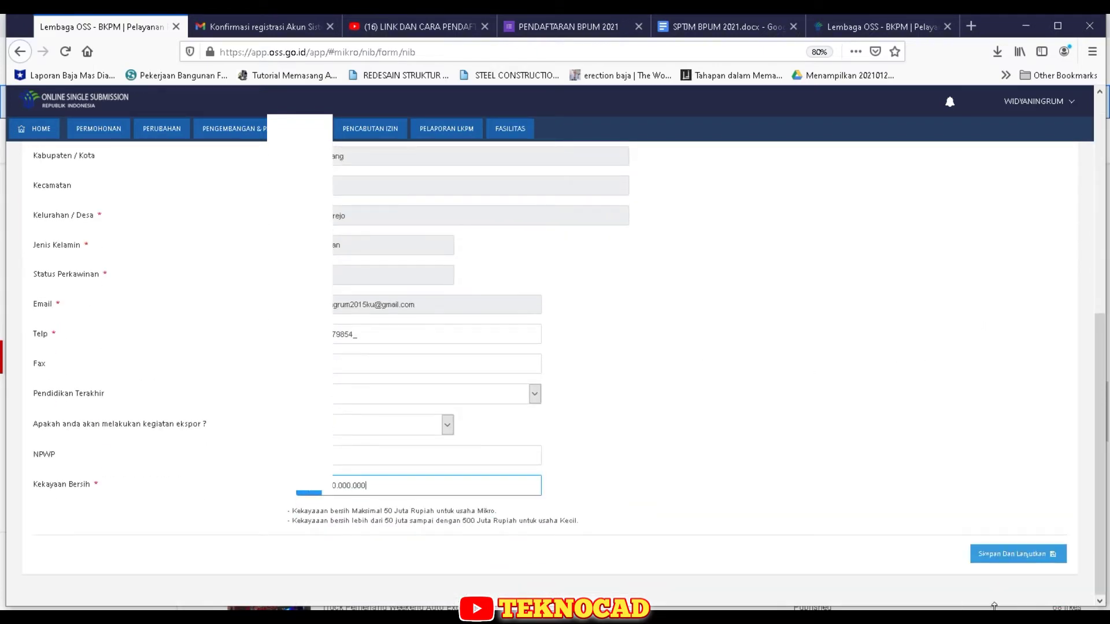
left_click(1038, 558)
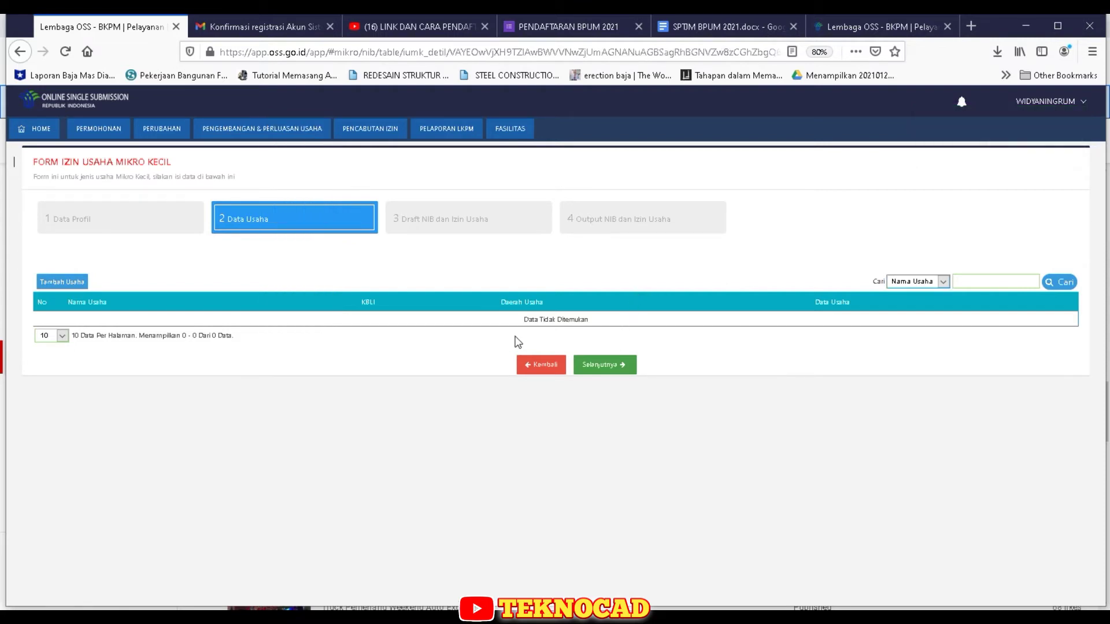
- Add business 'Jualan Gas dan Air Minum Galon' with KBLI G-47 and 5-digit code 47779
left_click(65, 282)
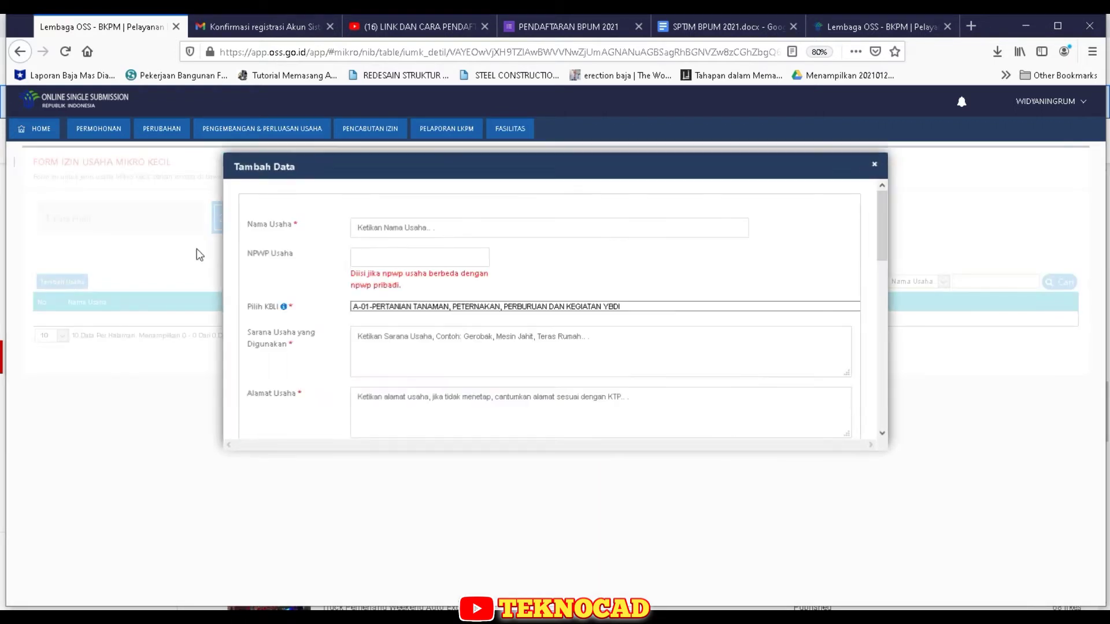
left_click(467, 230)
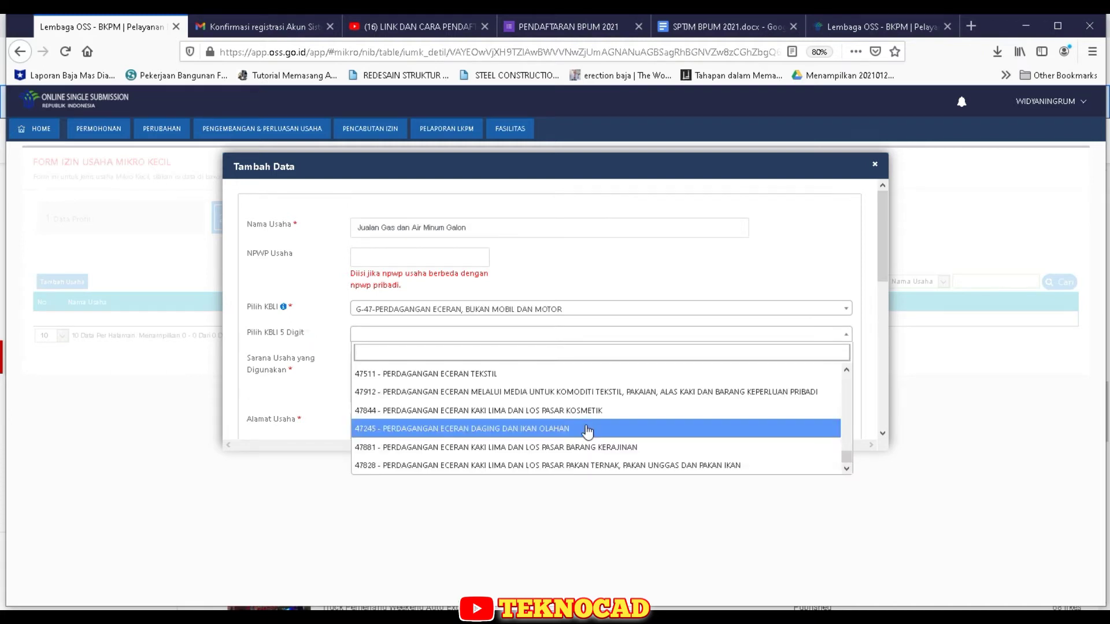
scroll(587, 431, "up", 5)
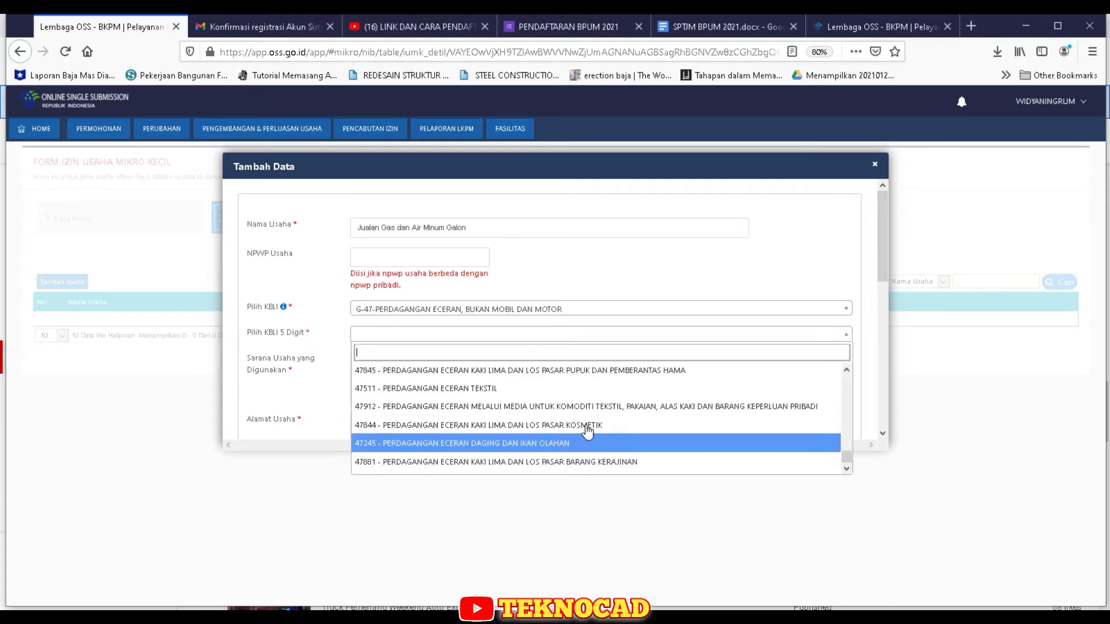
scroll(587, 431, "up", 2)
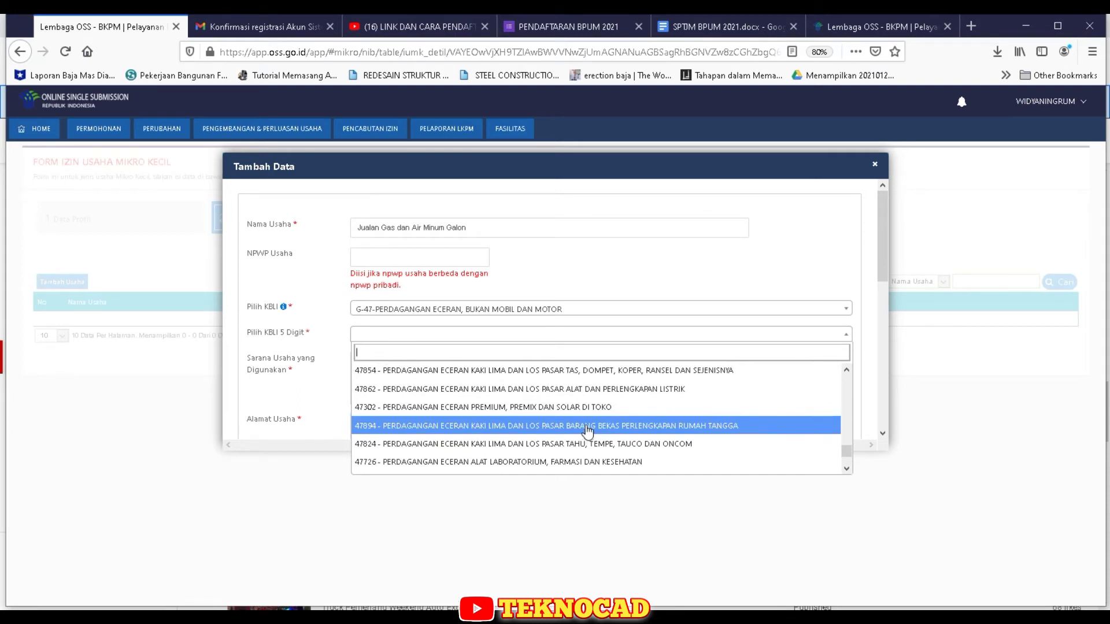
scroll(588, 431, "up", 2)
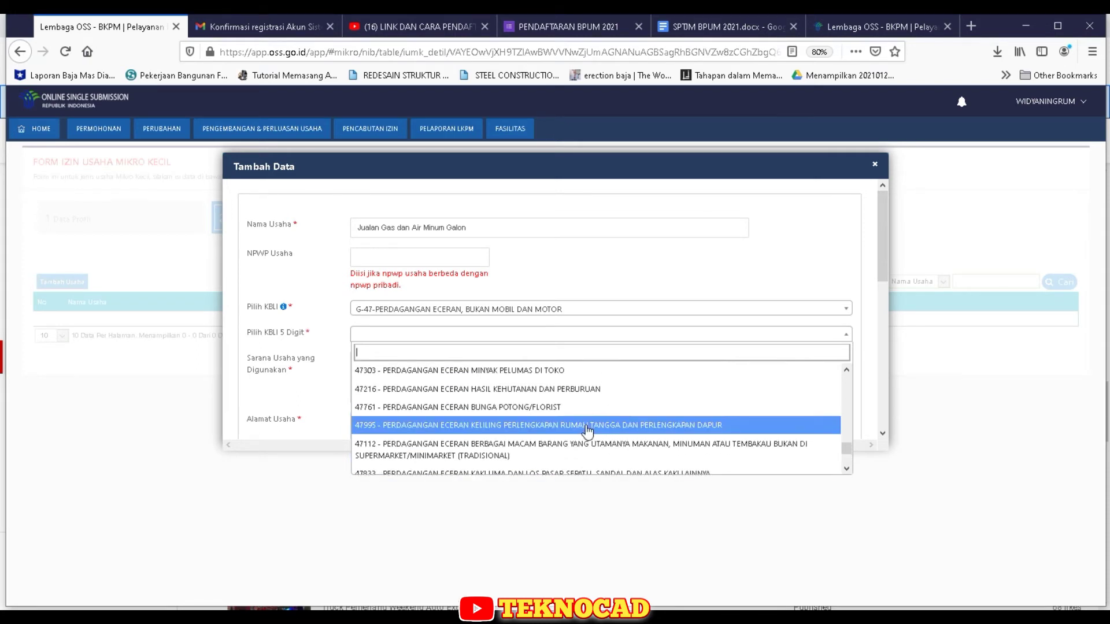
scroll(587, 431, "up", 2)
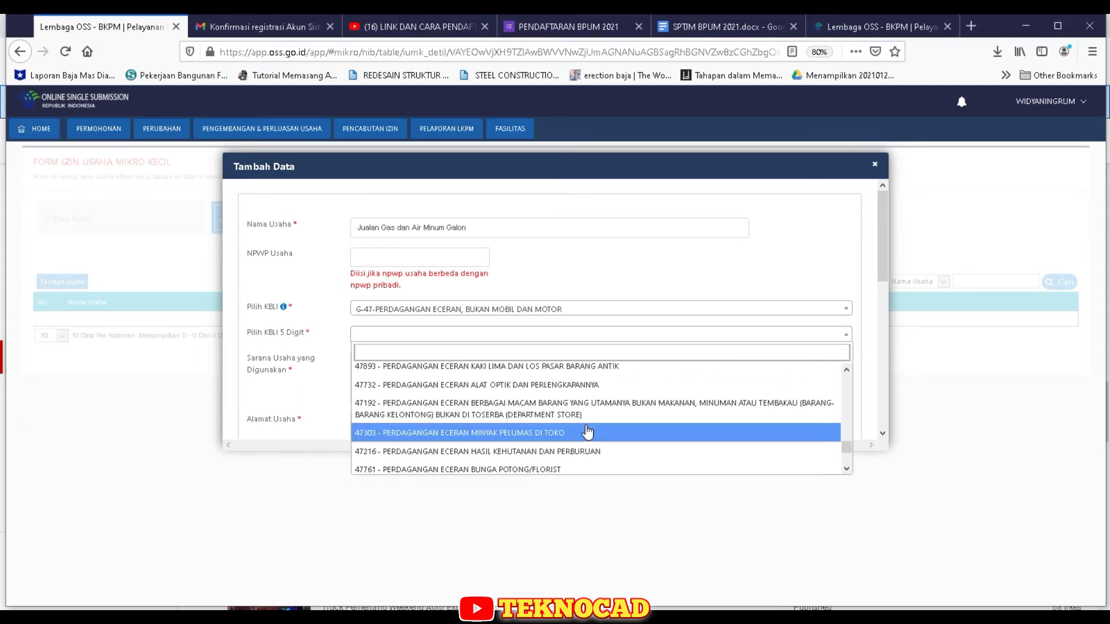
scroll(588, 433, "up", 2)
scroll(588, 431, "up", 2)
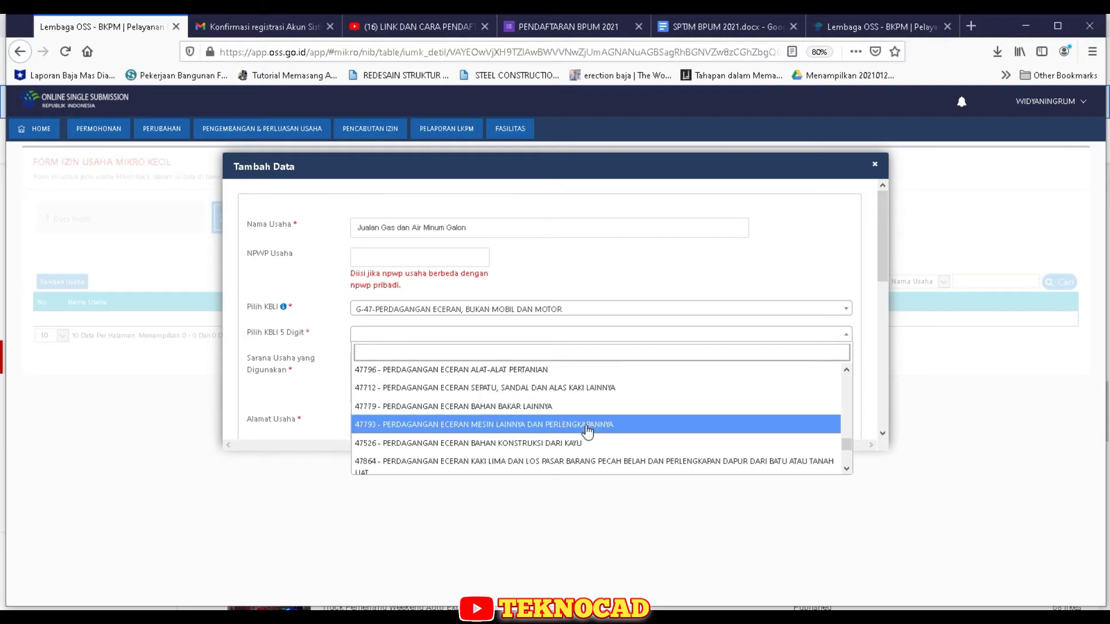
left_click(583, 407)
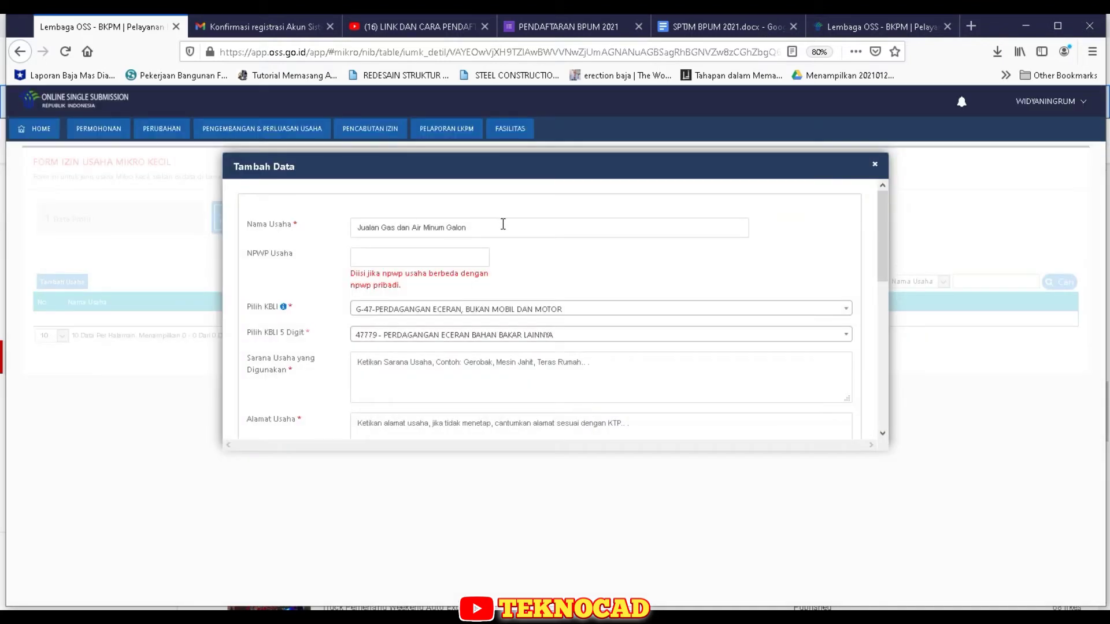
- Rename the business to the kiosk's name and set Sarana Usaha to Kios
left_click(501, 227)
left_click_drag(500, 227, 296, 232)
type("K")
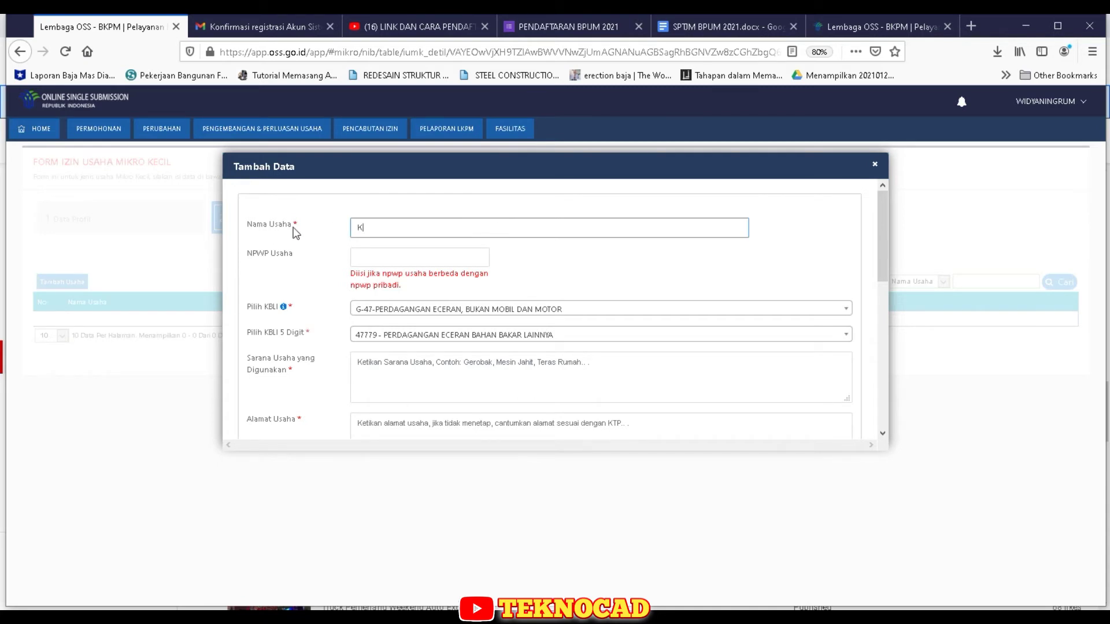
type("ios Mbak ")
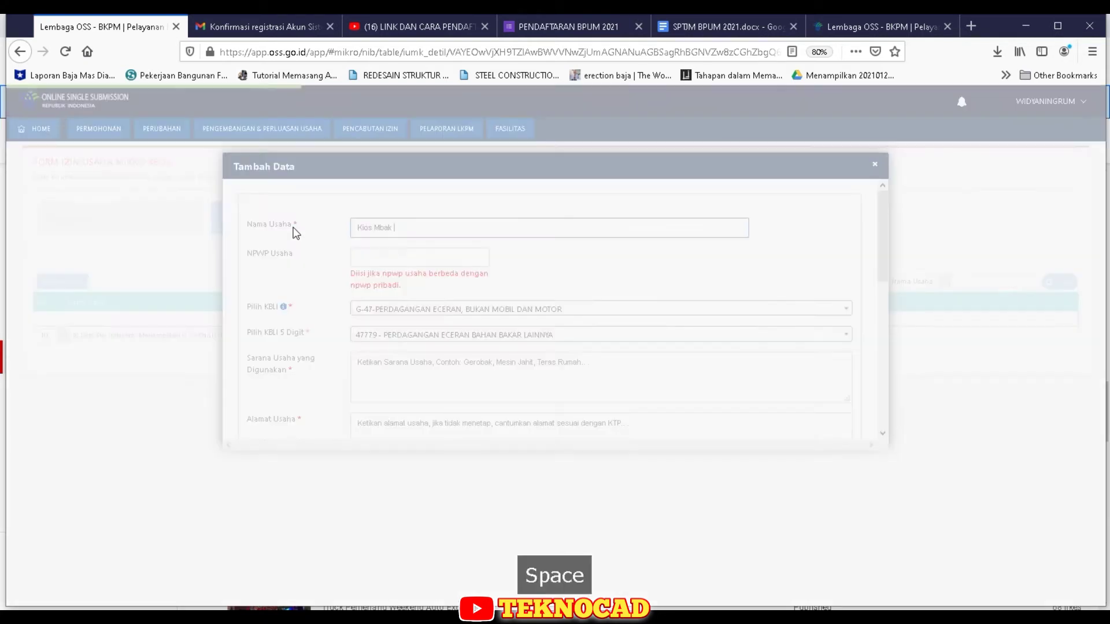
type("Wi")
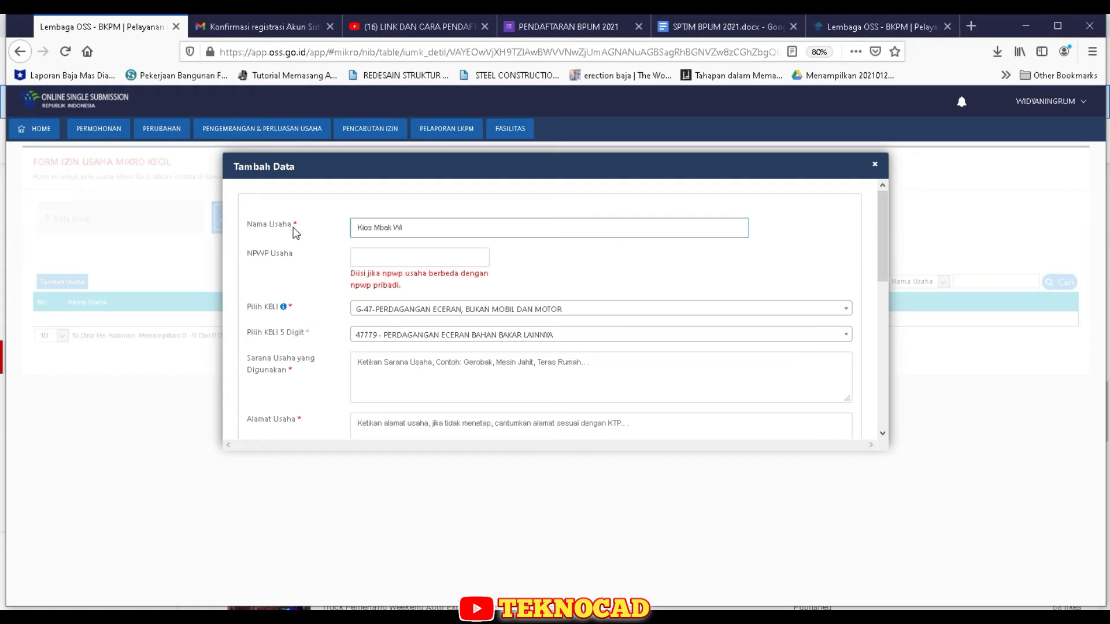
type("dya")
left_click(576, 365)
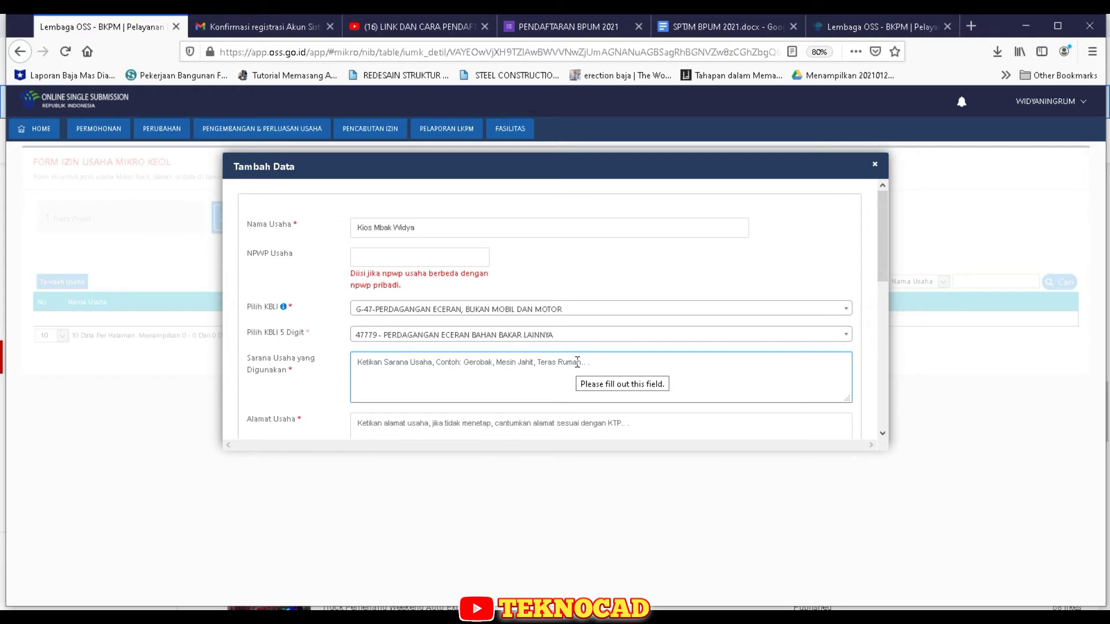
type("Kios")
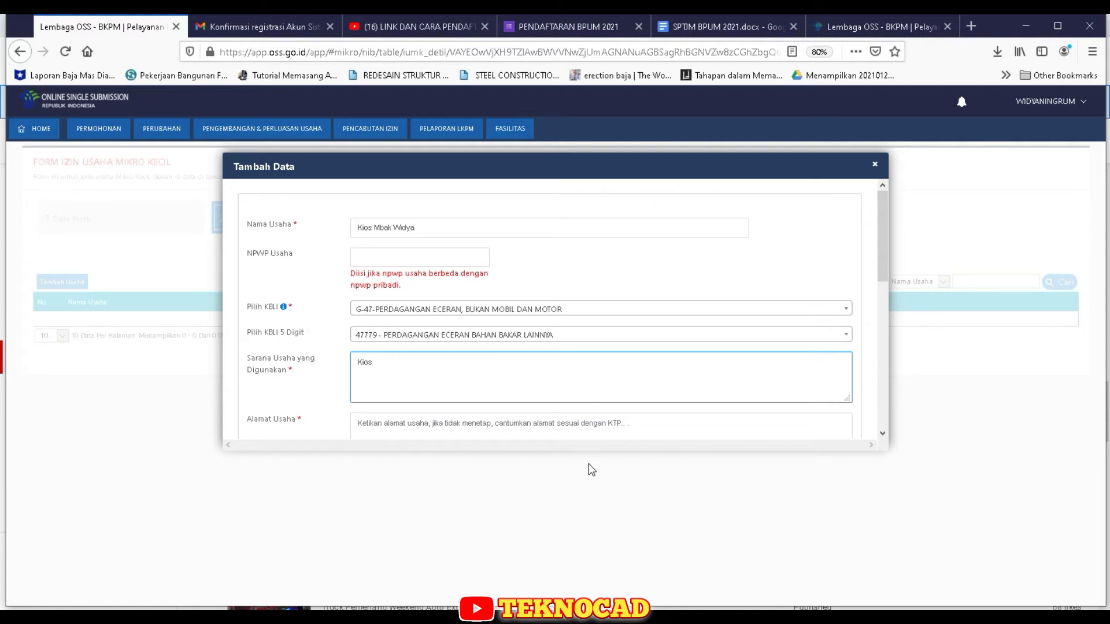
- Enter the business's full street address in Alamat Usaha
left_click(627, 425)
scroll(630, 425, "down", 2)
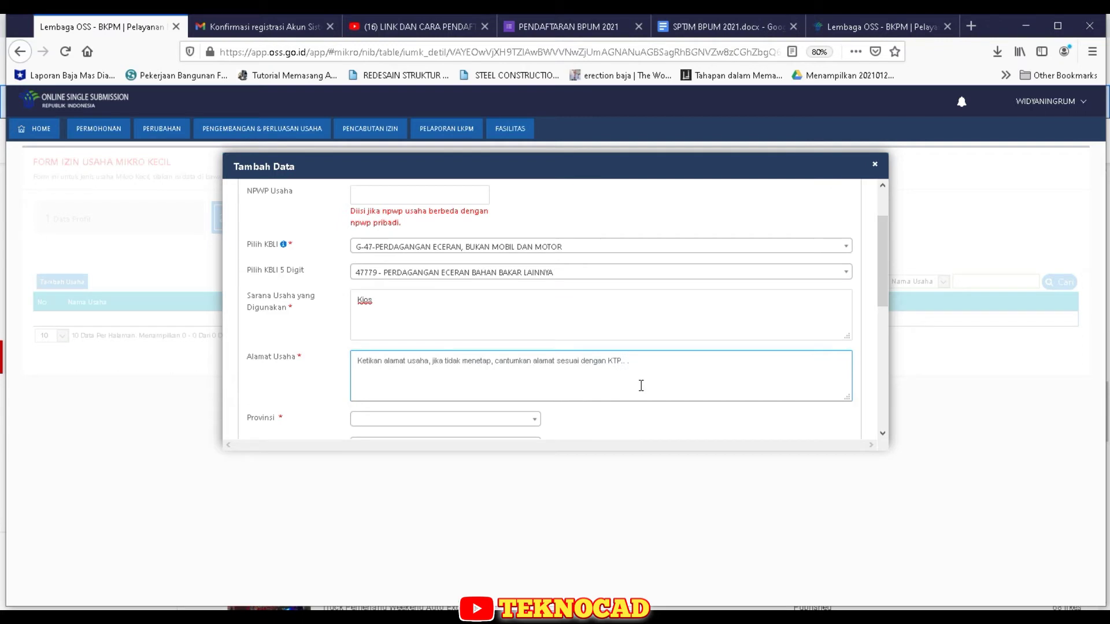
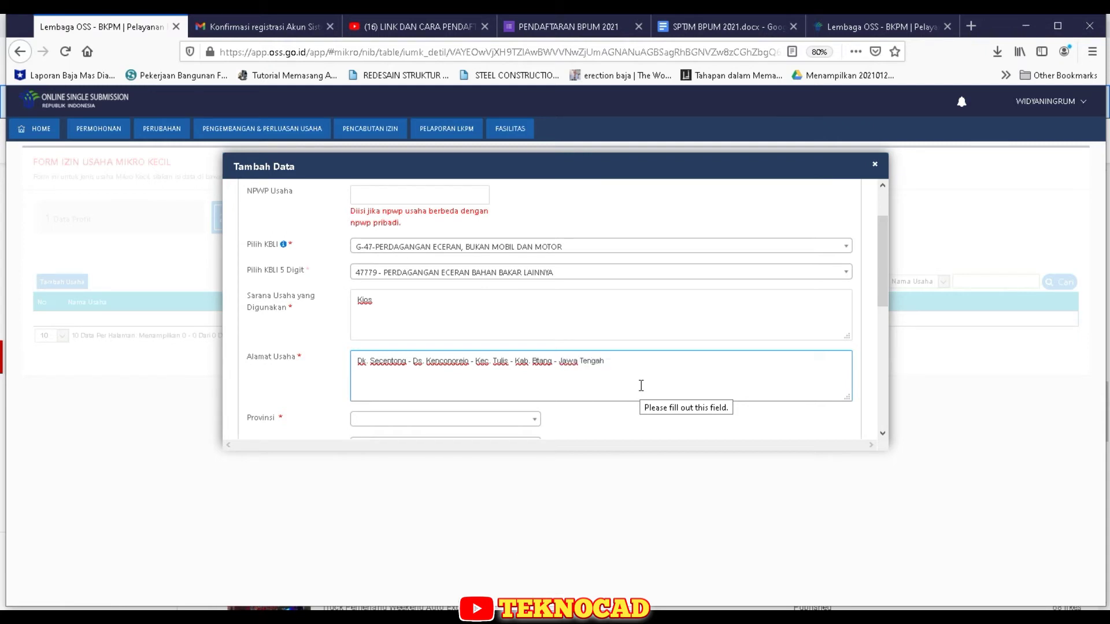
scroll(547, 439, "down", 3)
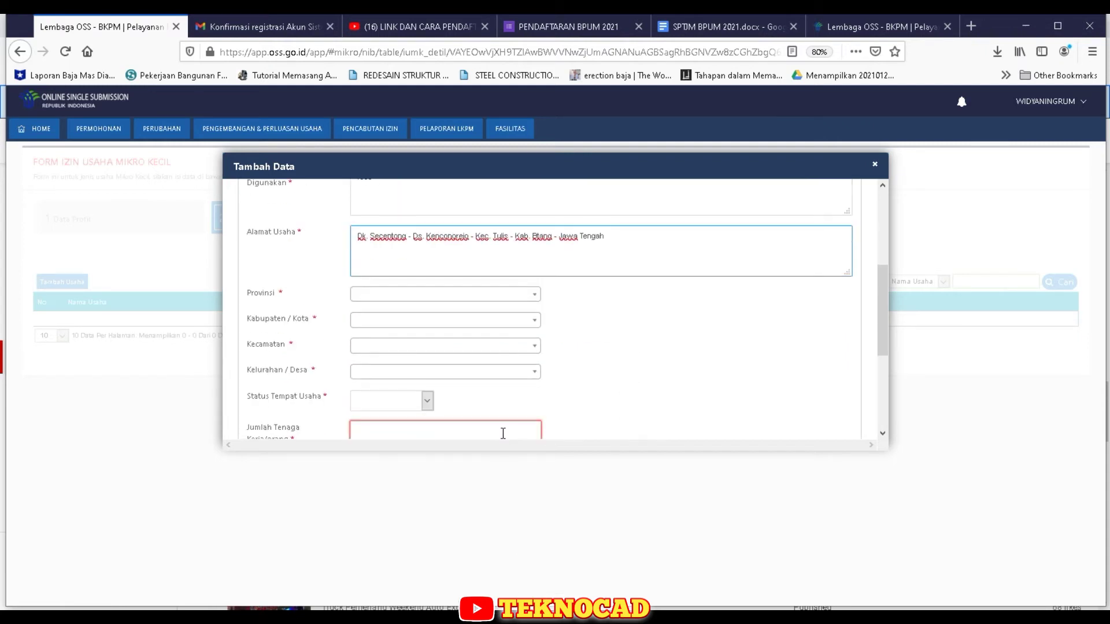
- Set the business location province to Jawa Tengah and the regency to Kab. Batang
left_click(536, 301)
type("j")
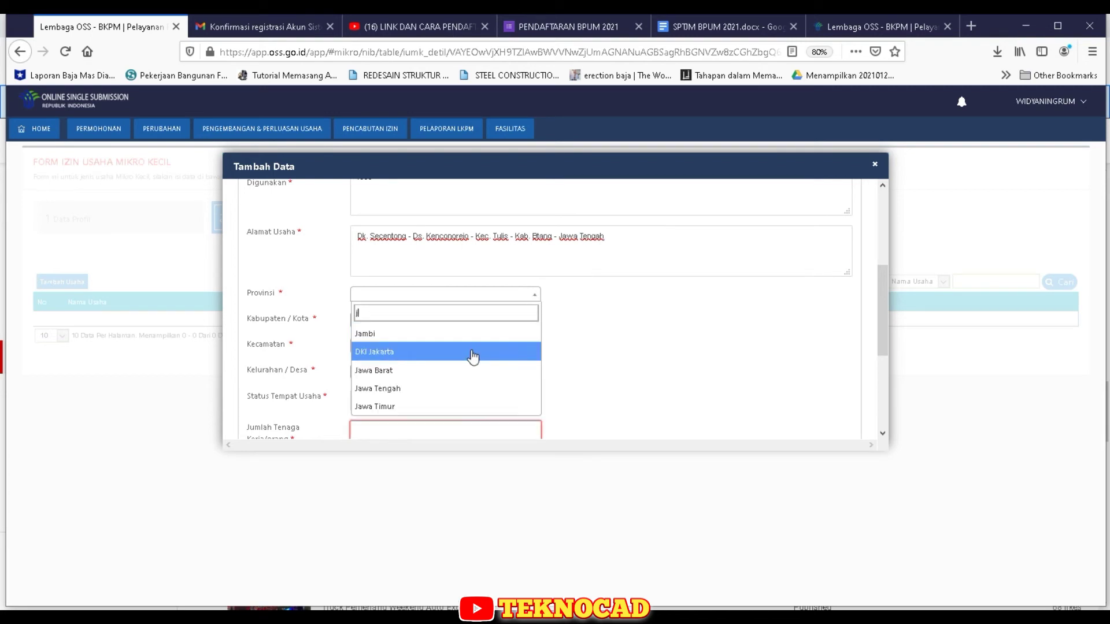
left_click(465, 389)
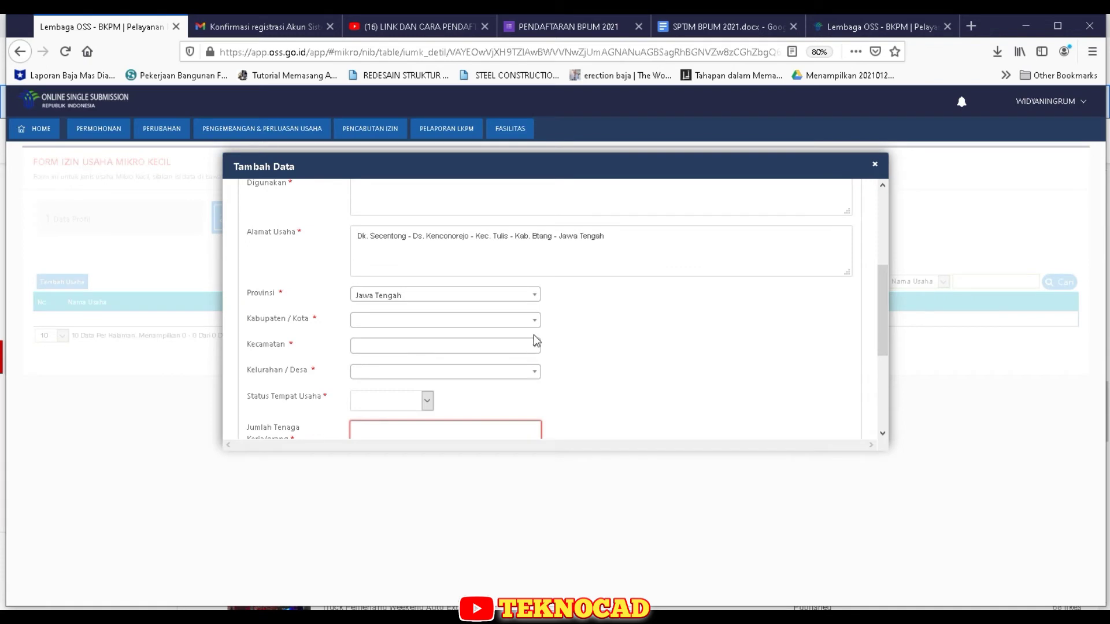
left_click(537, 325)
scroll(442, 404, "down", 5)
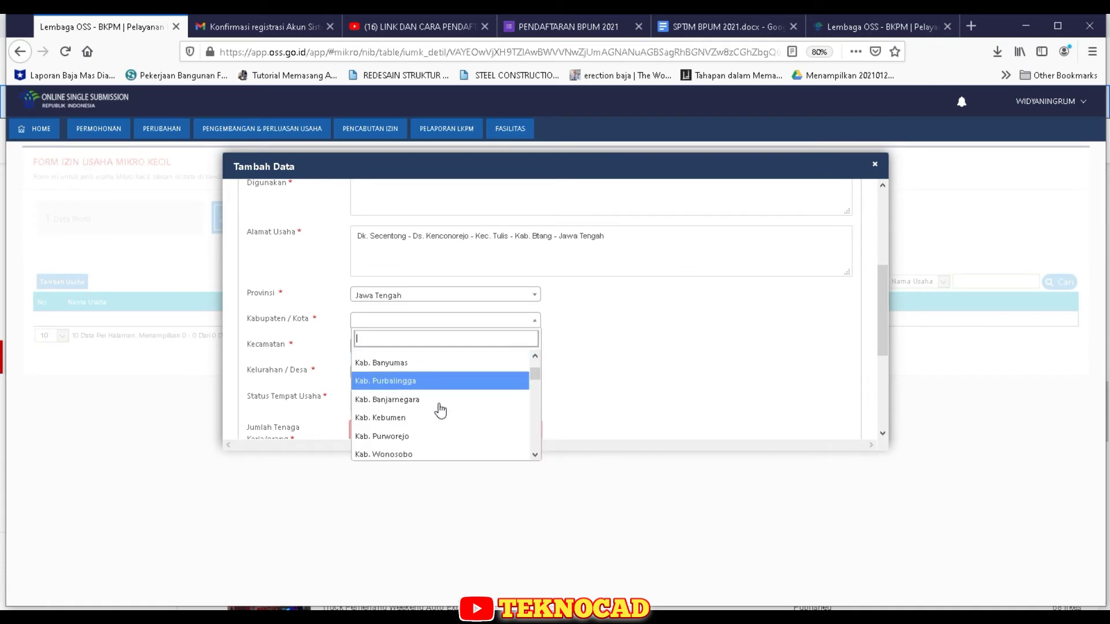
type("b")
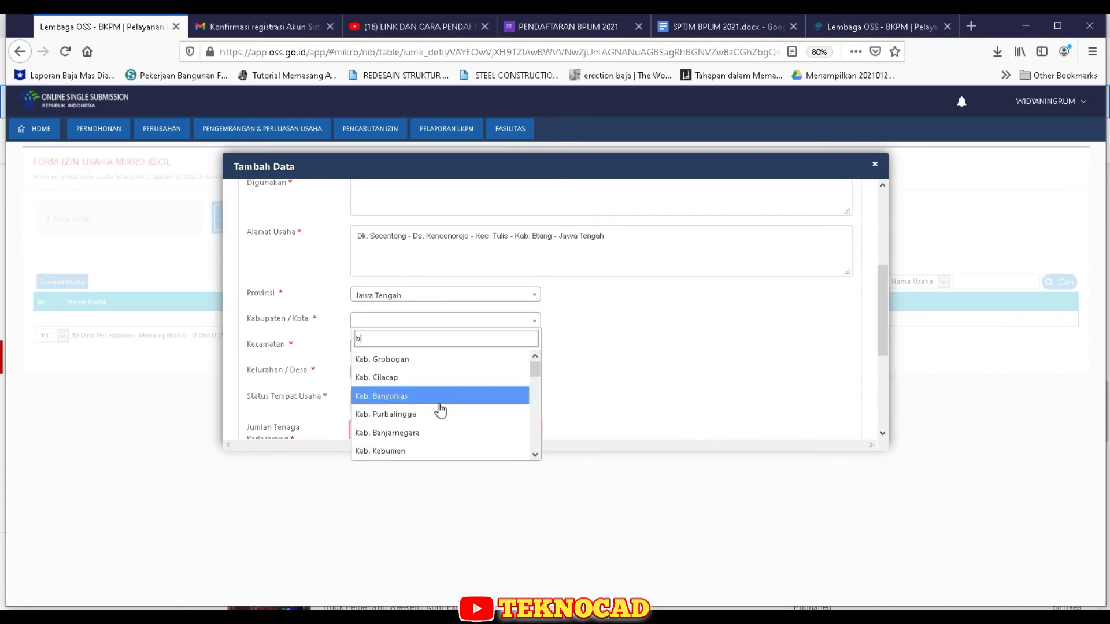
type("b")
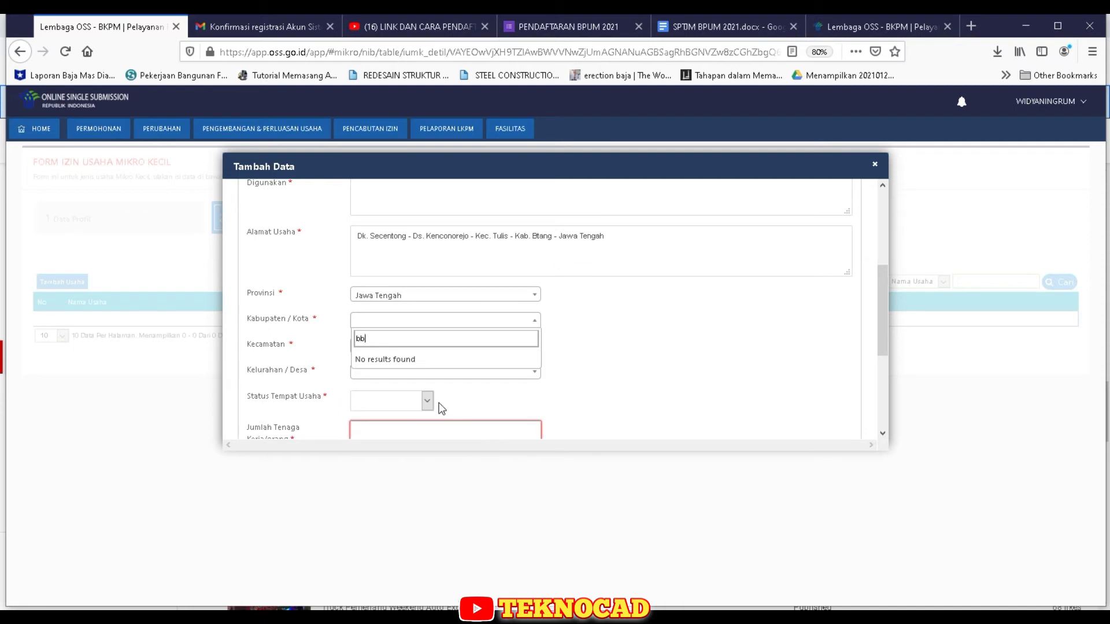
key("BackSpace")
scroll(437, 408, "down", 2)
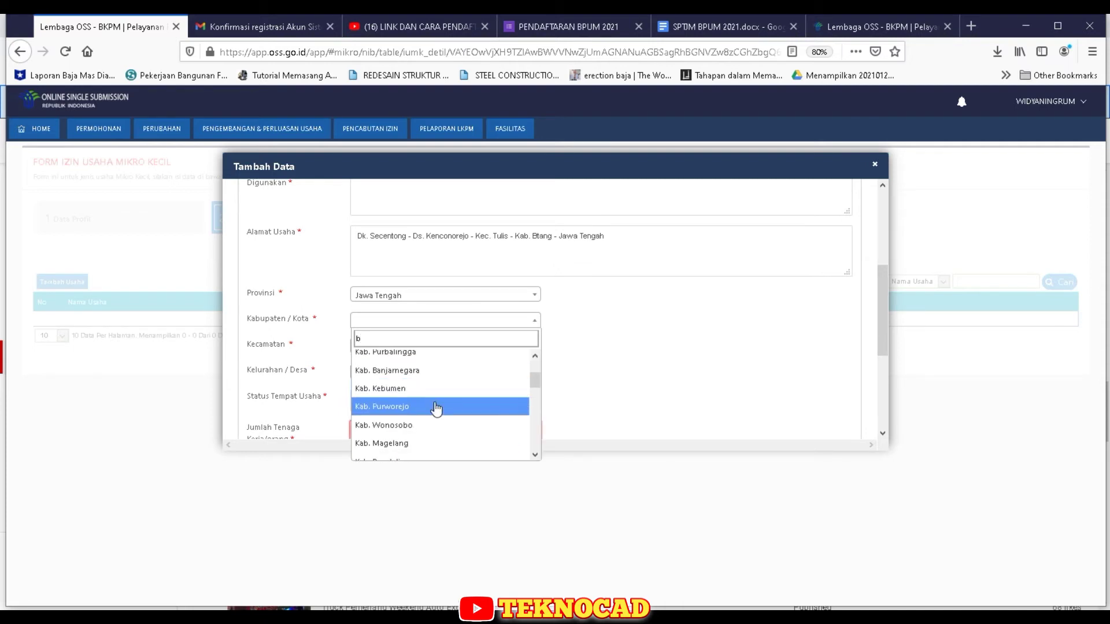
scroll(437, 409, "down", 4)
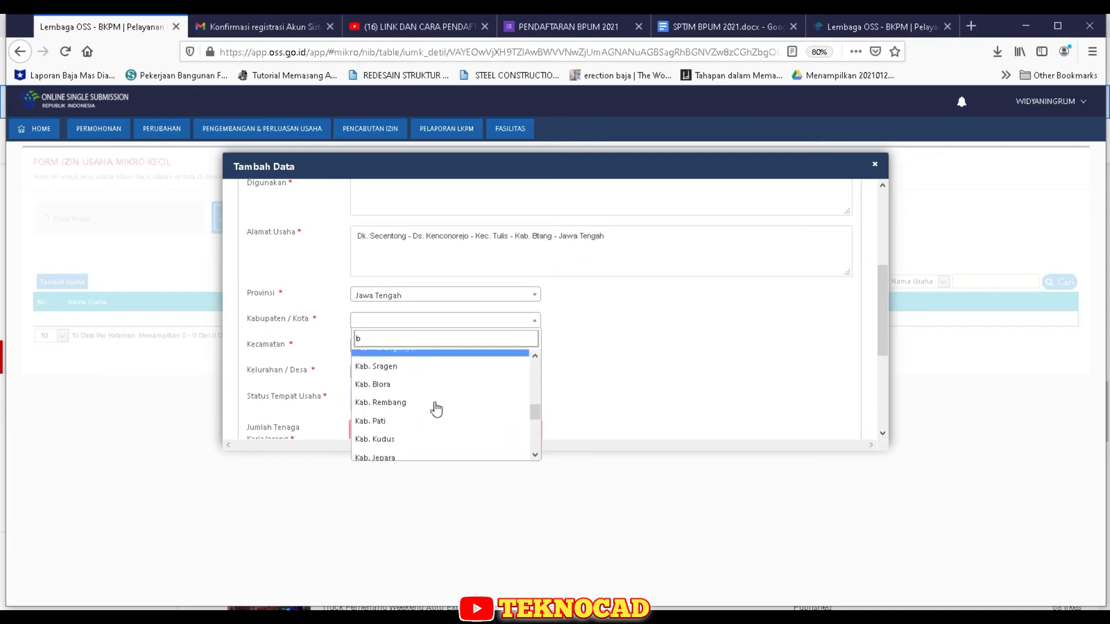
scroll(436, 408, "down", 3)
left_click(436, 408)
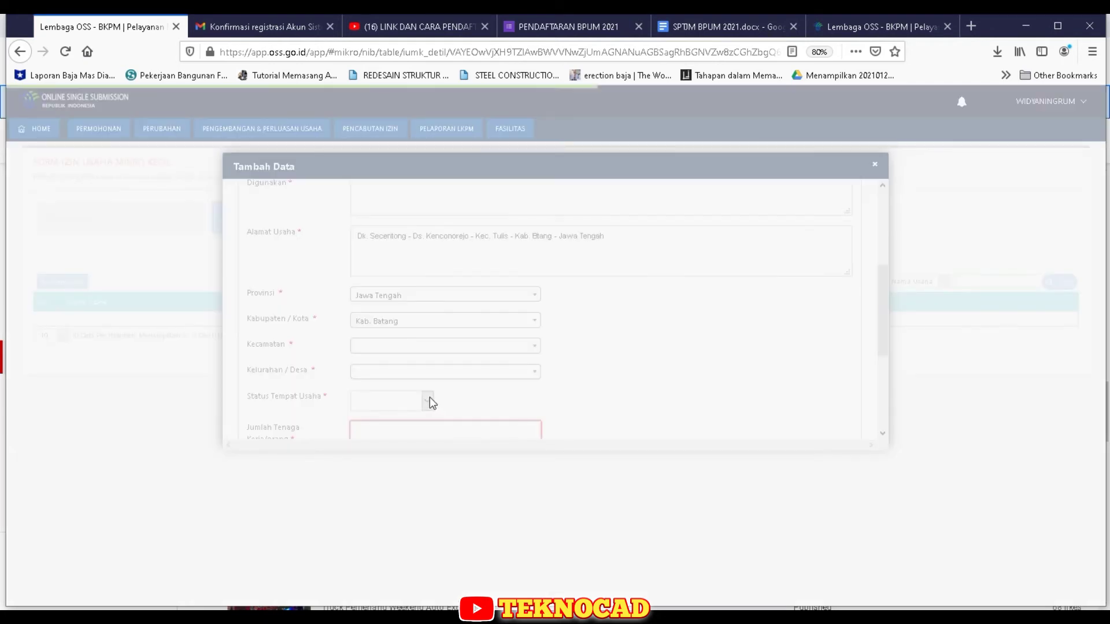
- Set the district to Tulis and the village to Kenconorejo
left_click(533, 347)
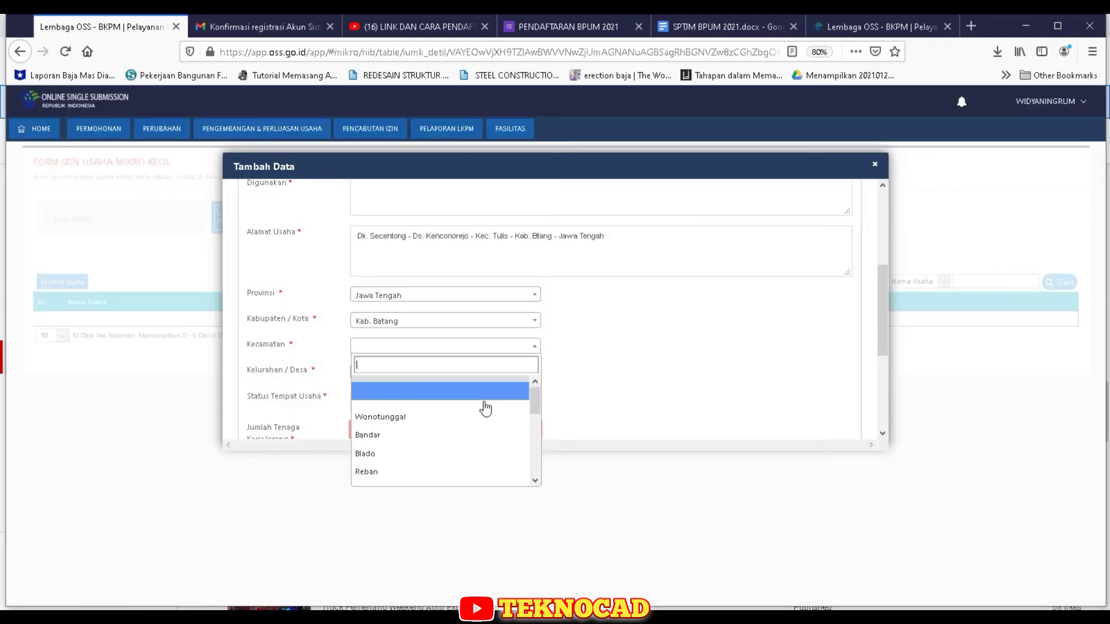
type("t")
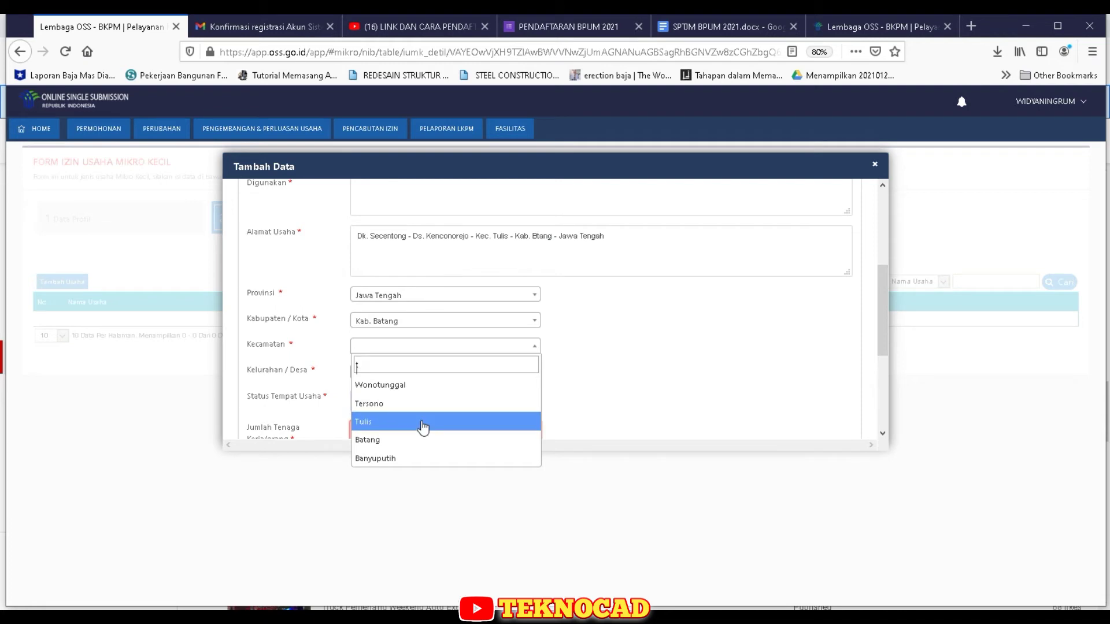
left_click(425, 422)
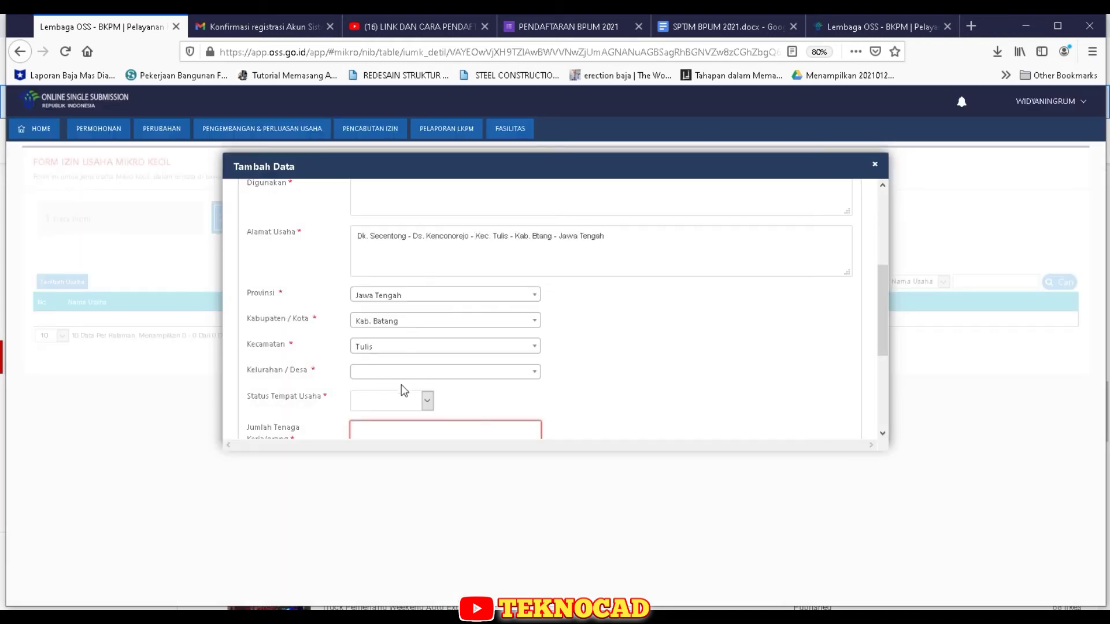
left_click(527, 374)
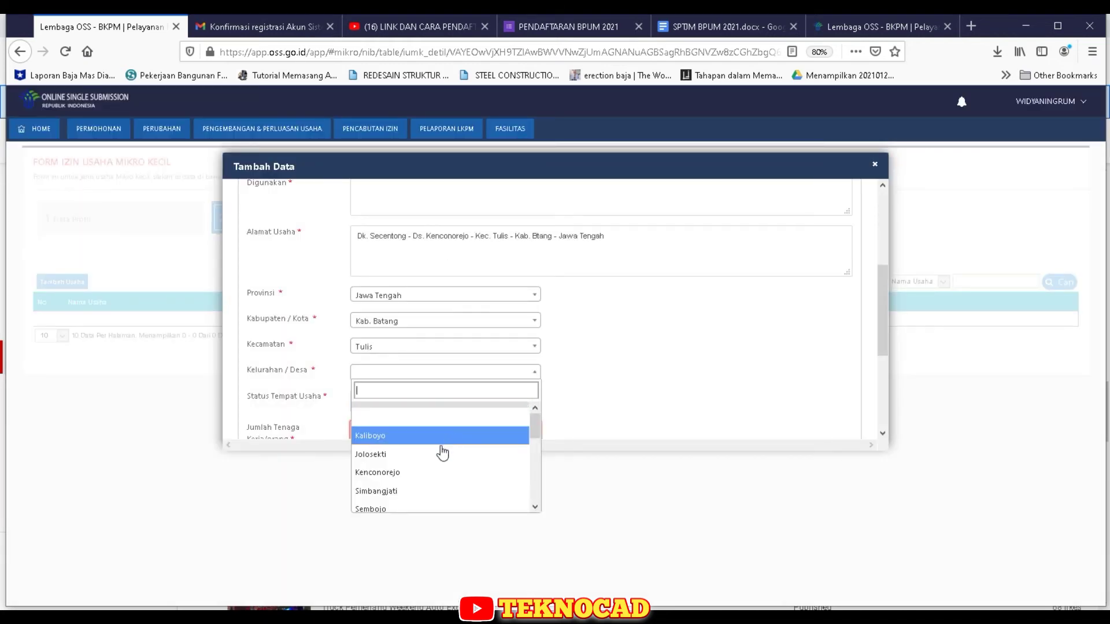
scroll(440, 458, "down", 1)
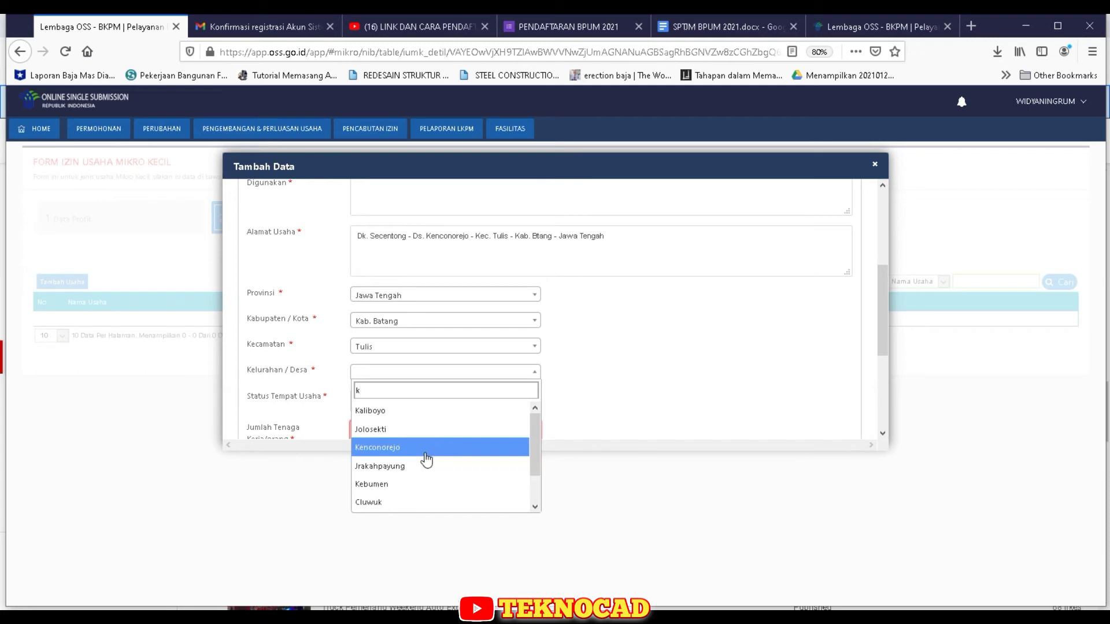
left_click(428, 463)
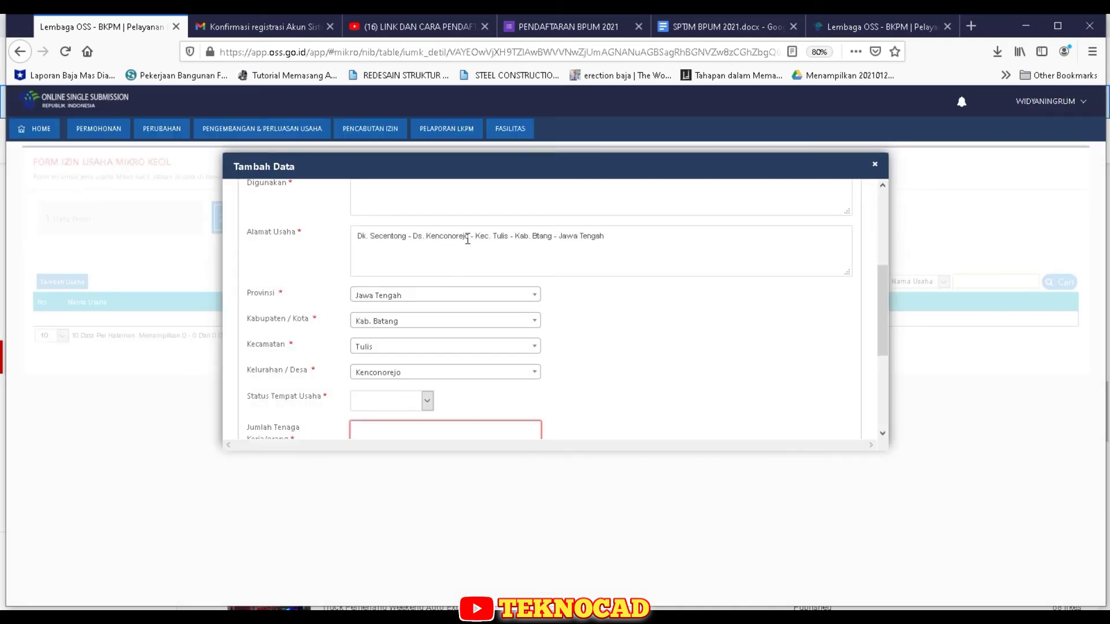
left_click_drag(408, 237, 642, 242)
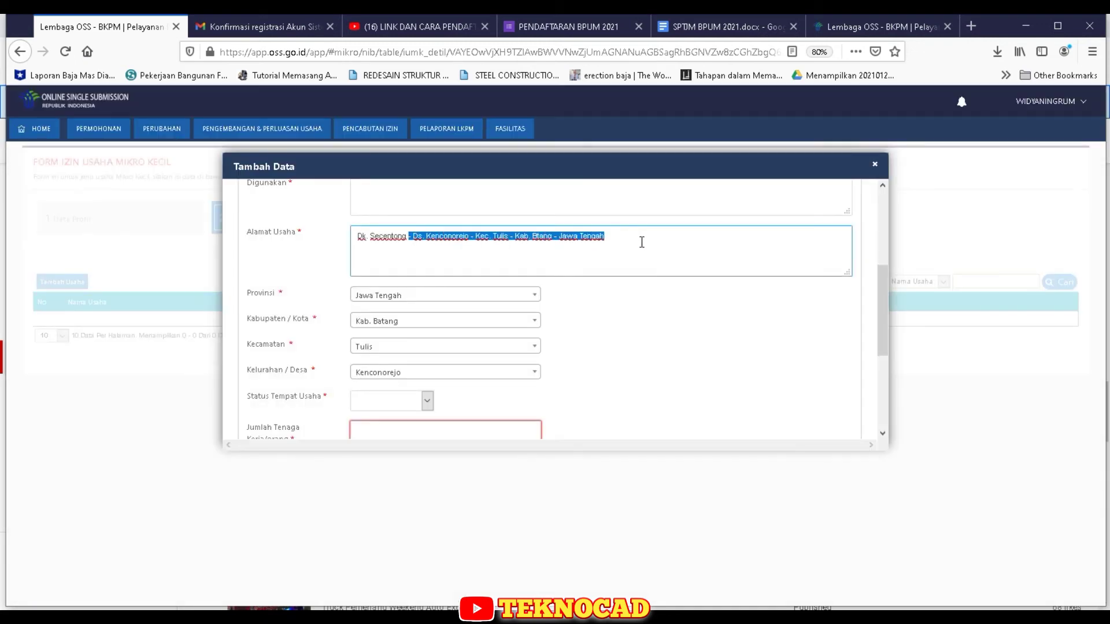
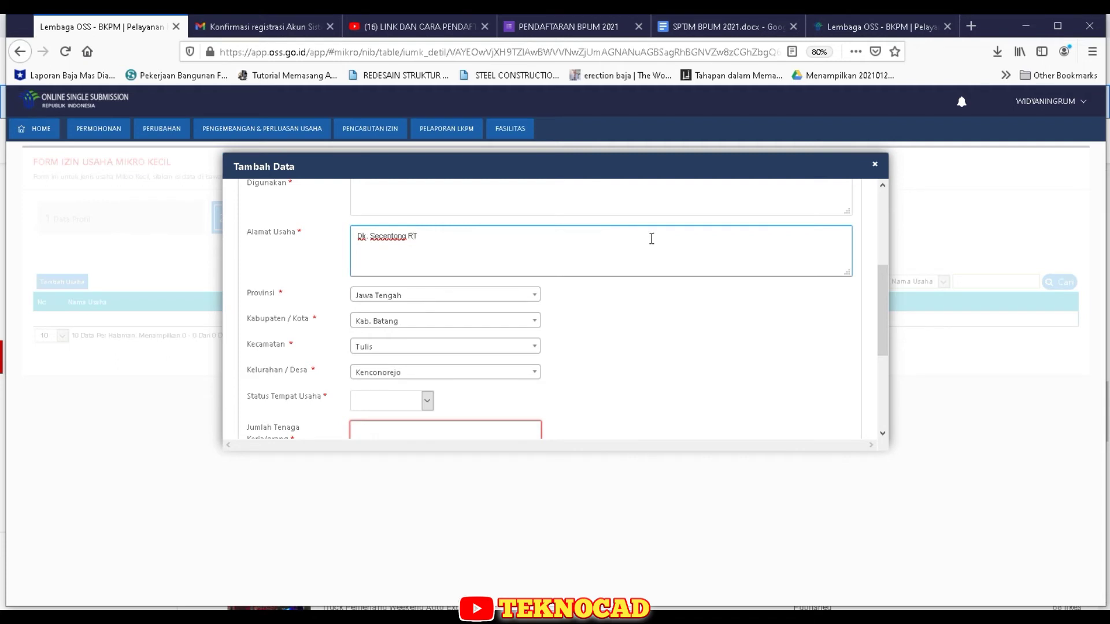
left_click(426, 400)
left_click(407, 433)
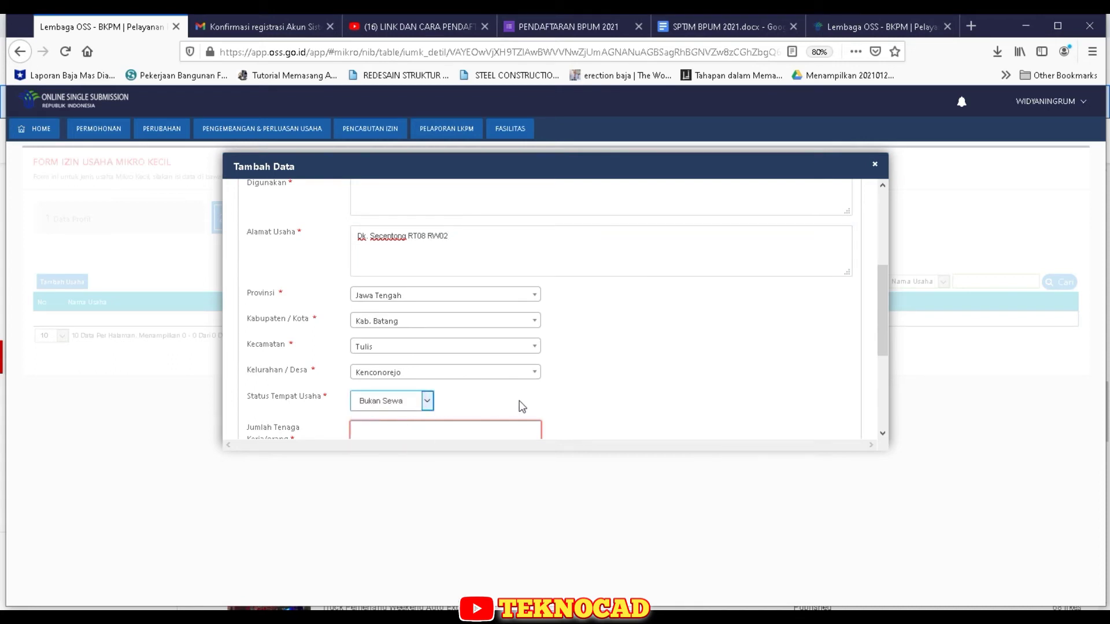
scroll(520, 403, "down", 2)
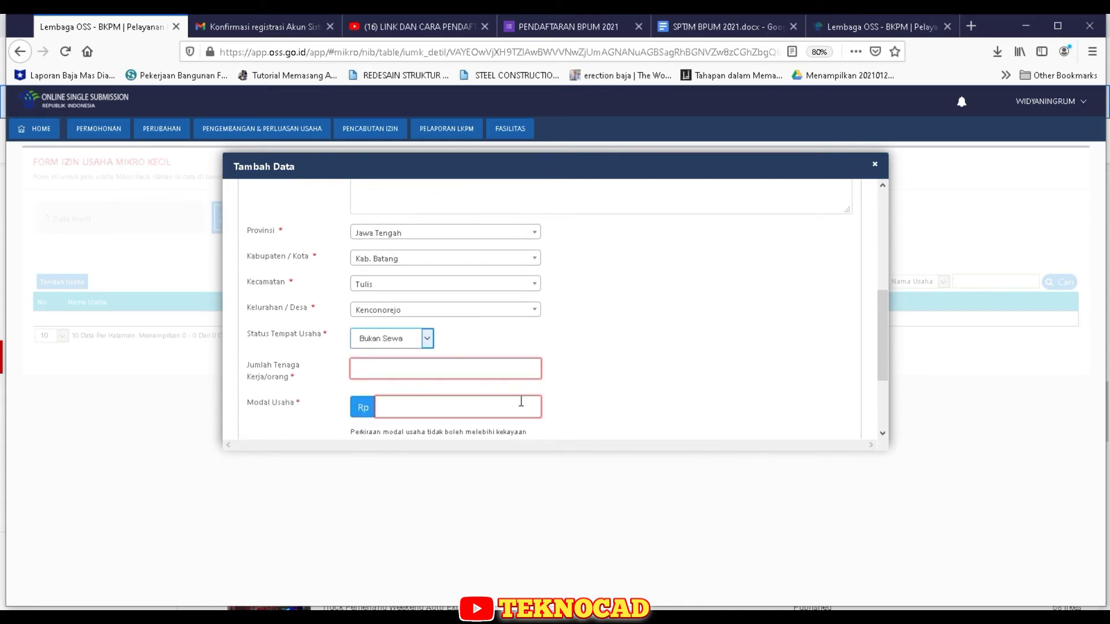
- Enter 1 worker and Rp 3.000.000 business capital
left_click(413, 371)
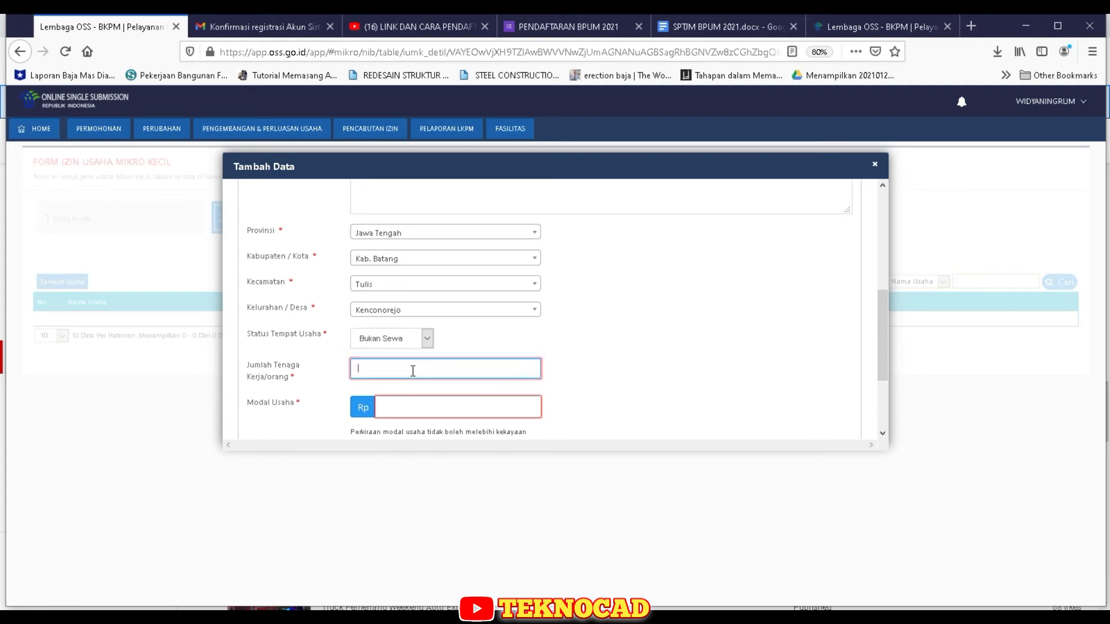
type("1")
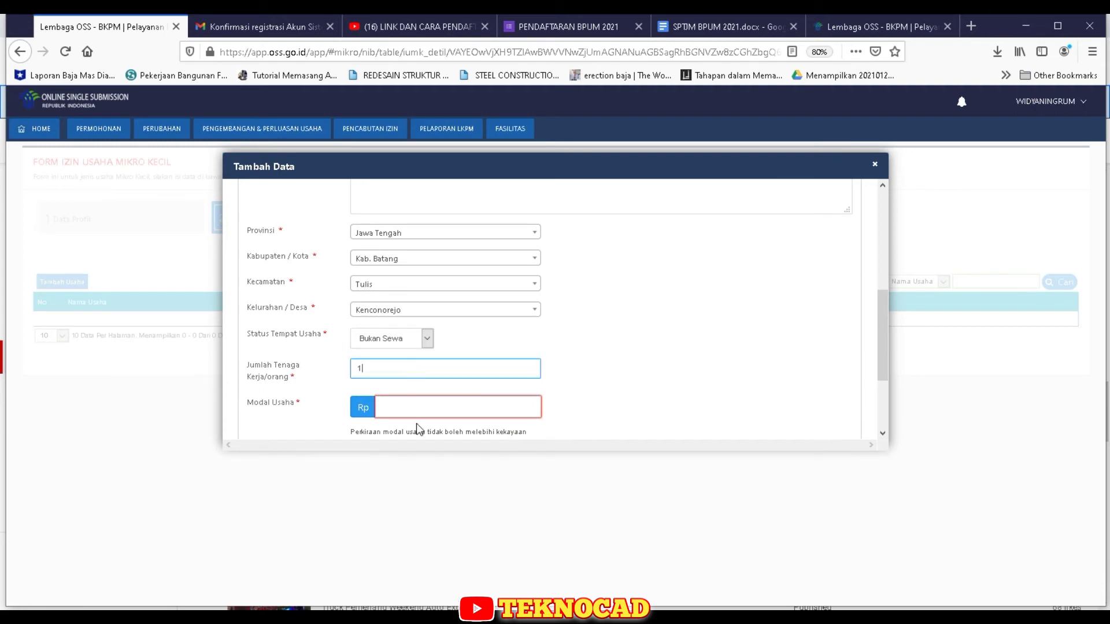
left_click(420, 411)
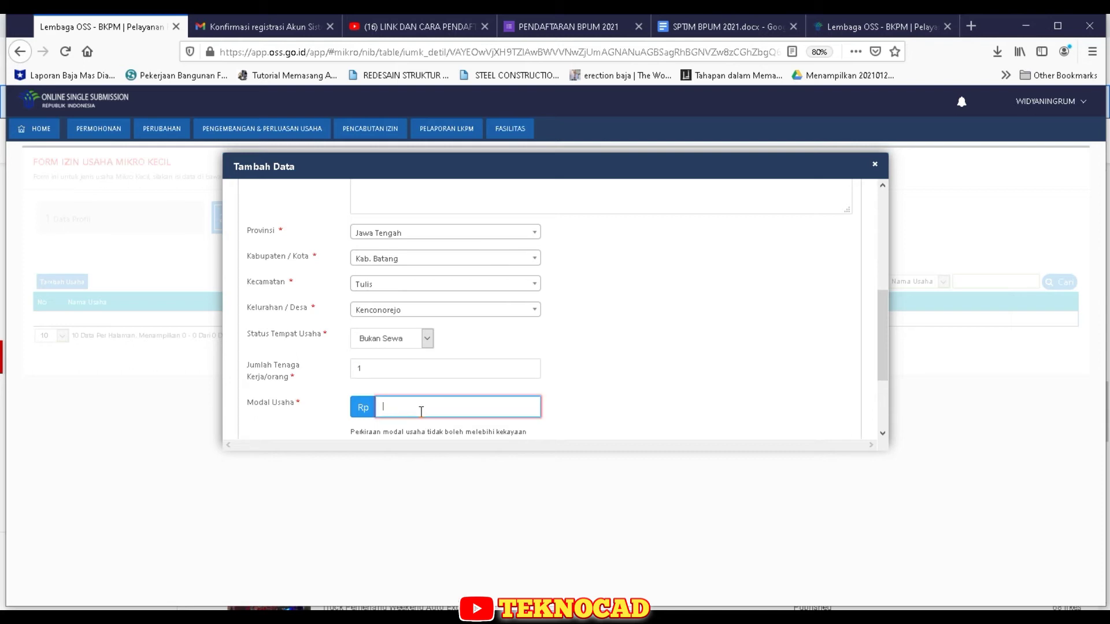
type("3.000.00")
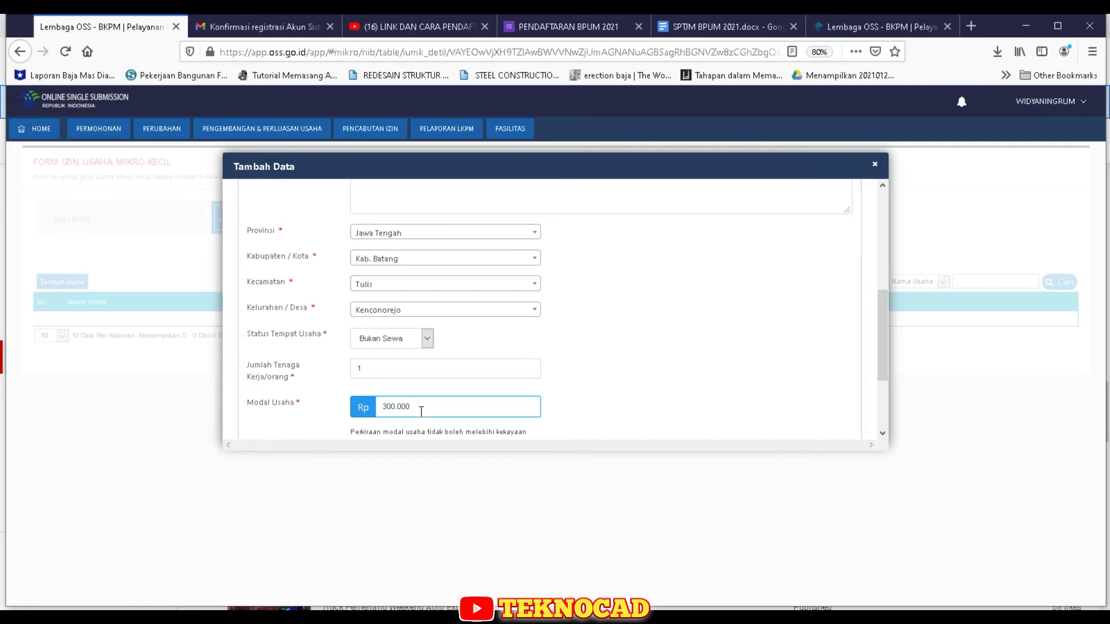
type("0")
scroll(474, 438, "down", 2)
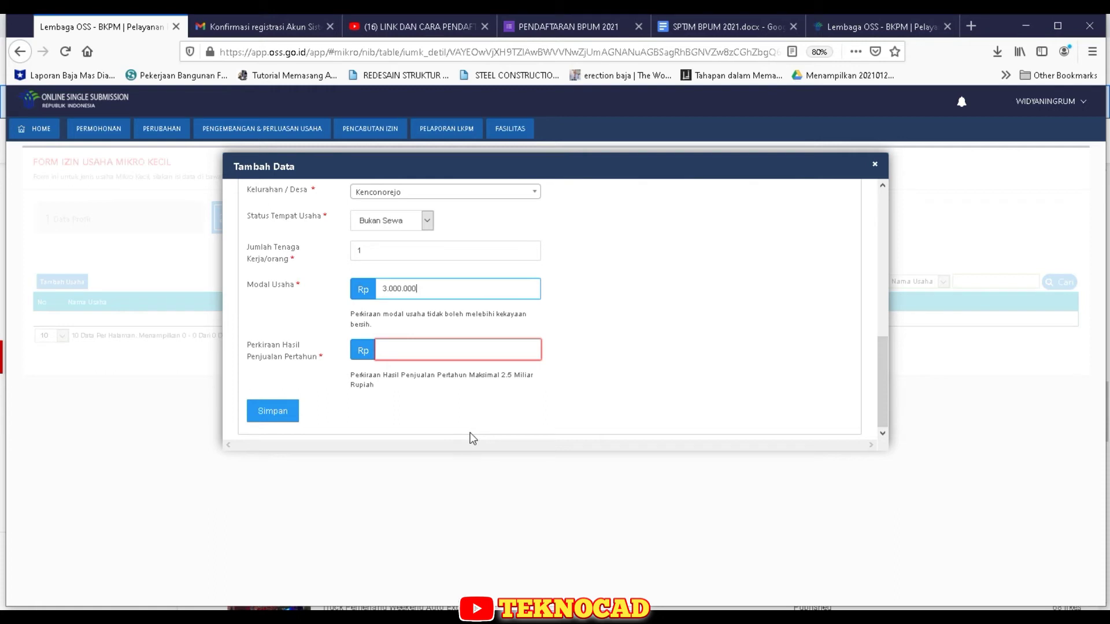
left_click(465, 348)
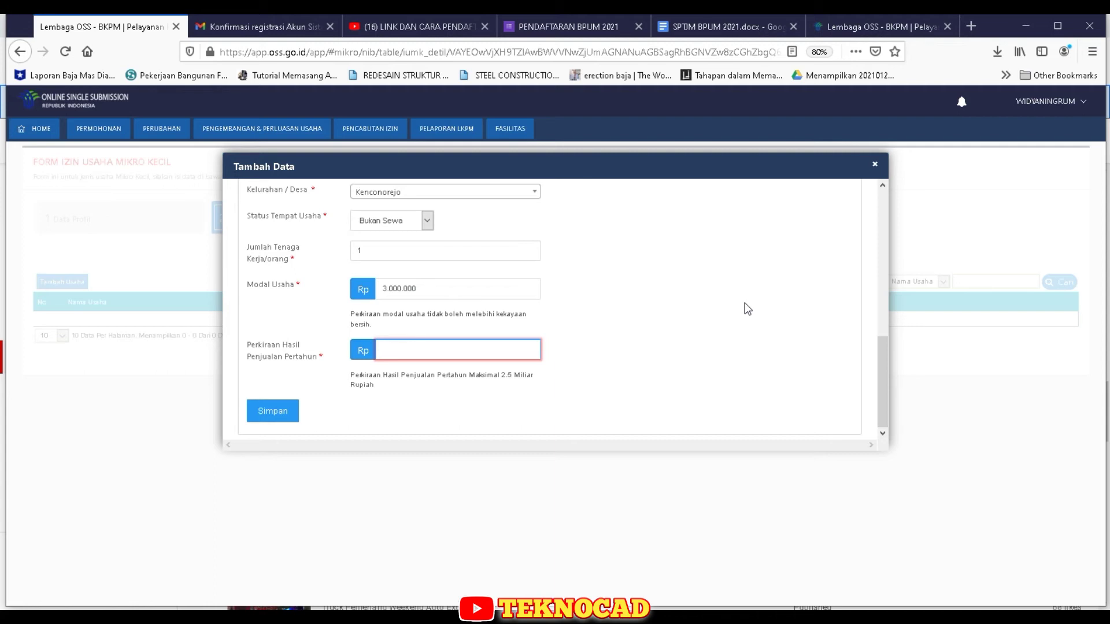
- Enter 3000000 as estimated annual sales, save the business and confirm the data
type("3000000")
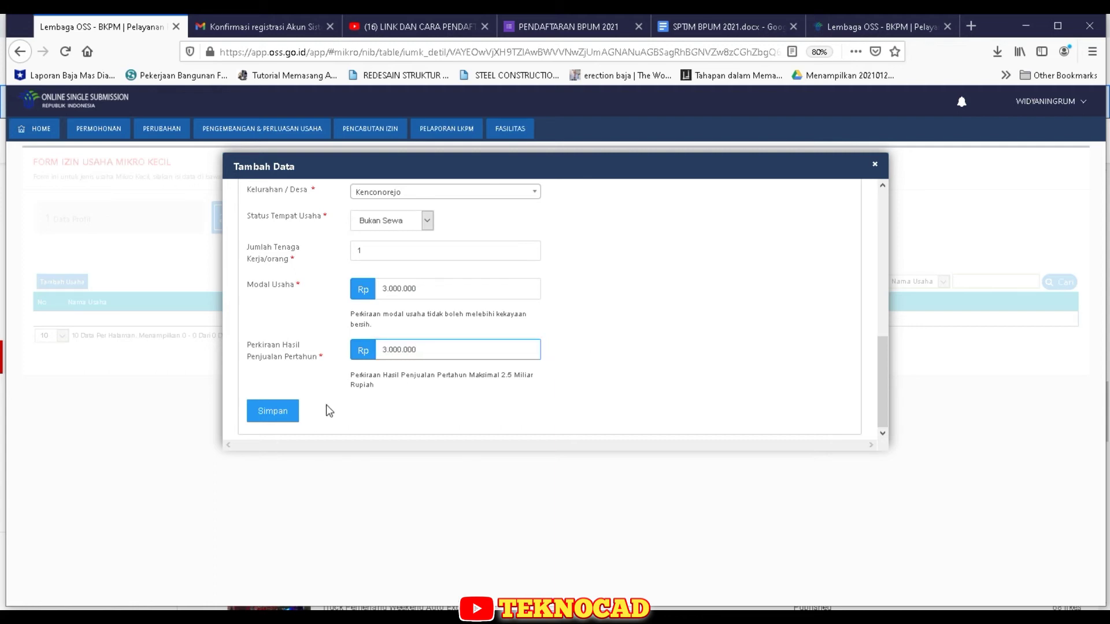
left_click(283, 418)
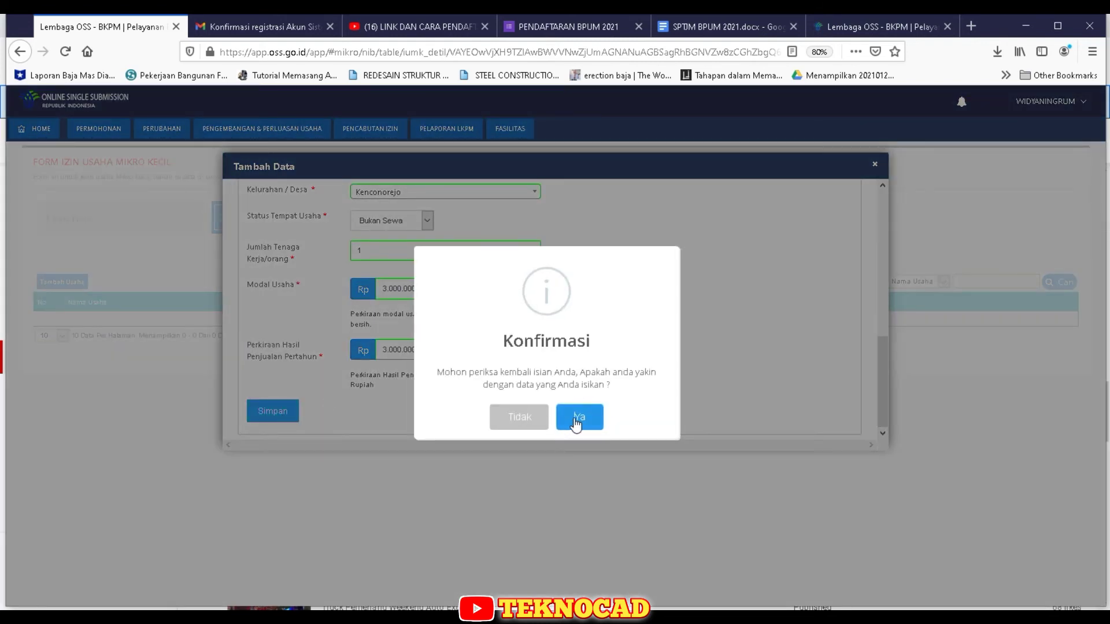
left_click(576, 421)
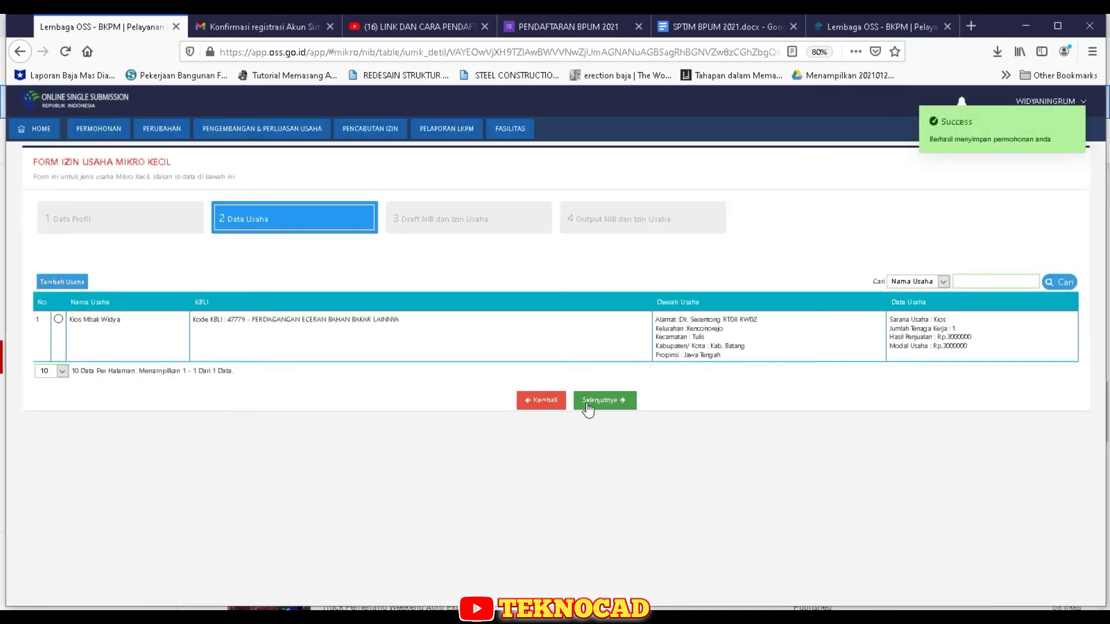
- Select the kiosk business and continue to the Draft NIB dan Izin Usaha step
left_click(58, 320)
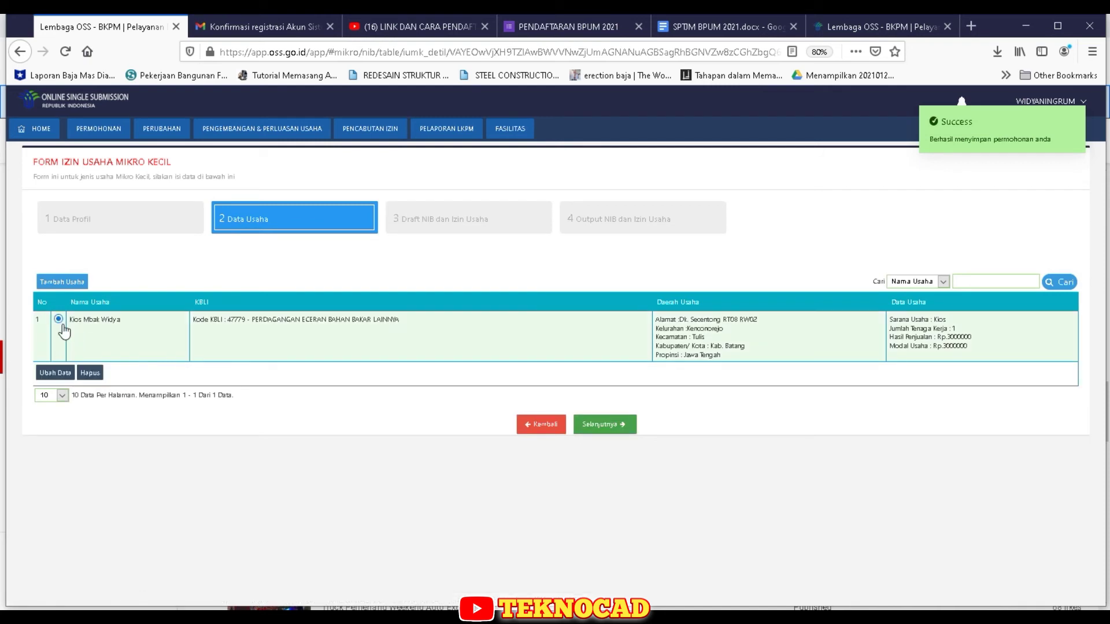
left_click(605, 425)
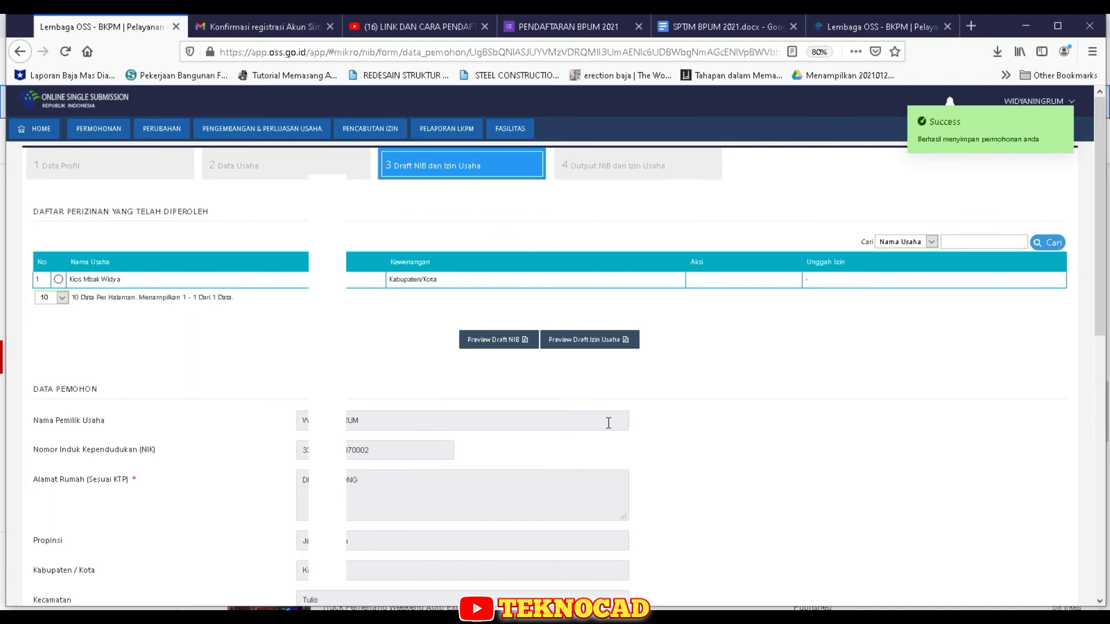
scroll(609, 423, "down", 3)
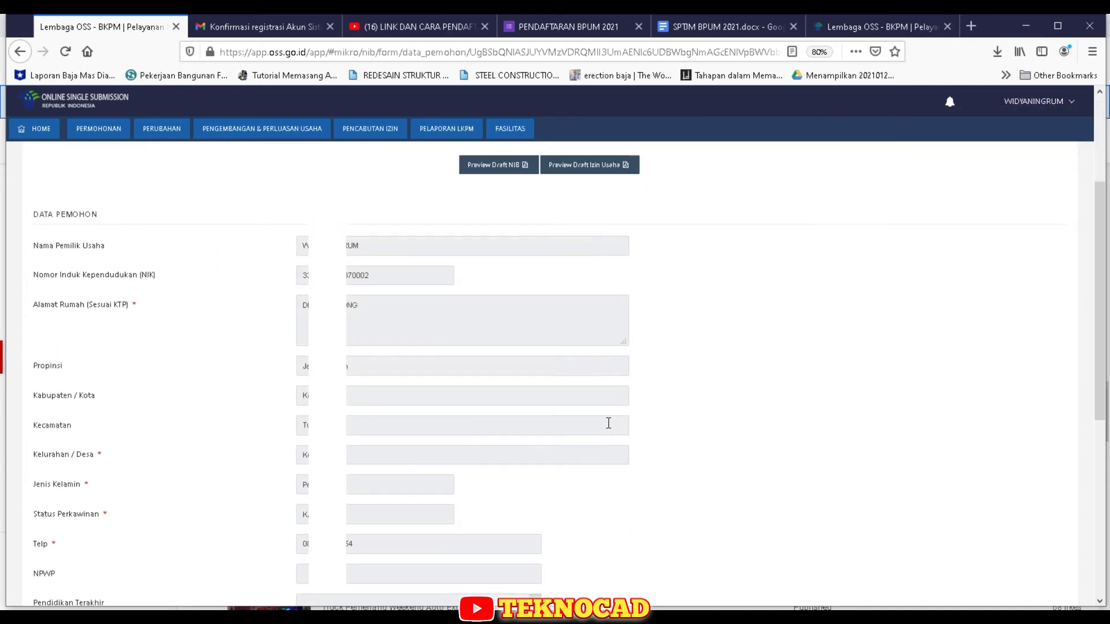
scroll(609, 423, "down", 6)
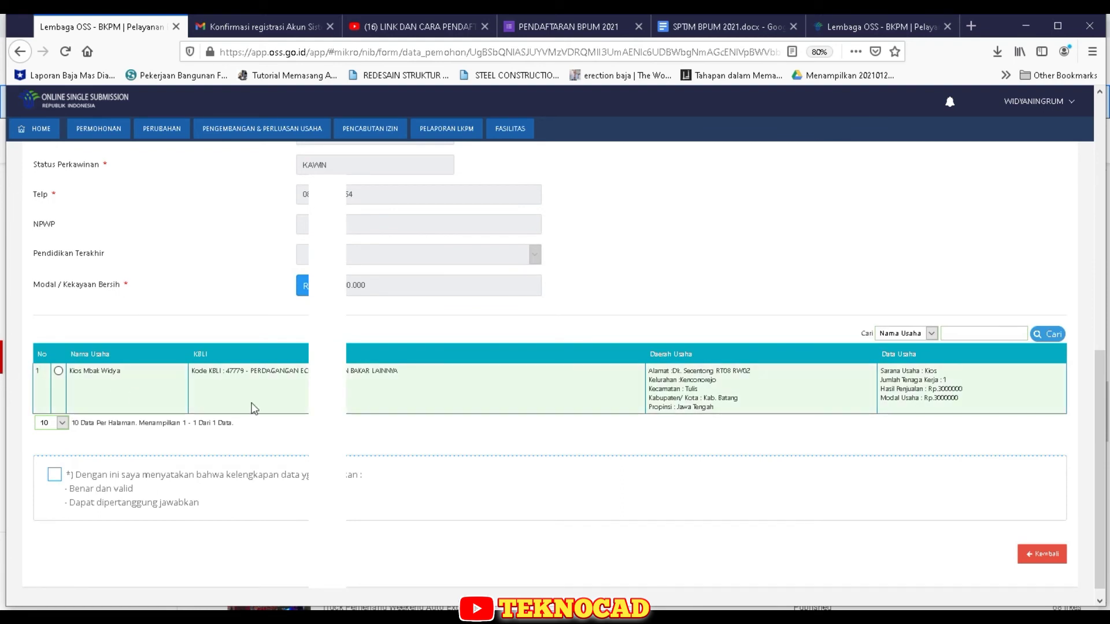
scroll(615, 463, "up", 10)
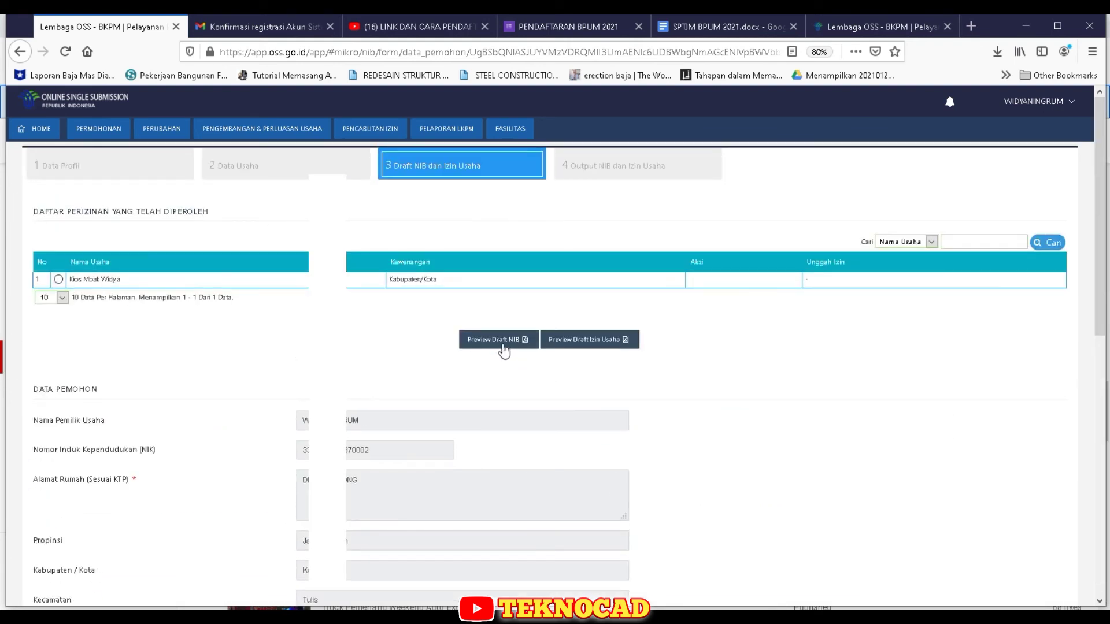
- Select the kiosk again, tick the correct-and-valid declaration, and submit Proses NIB Dan Izin Usaha
left_click(494, 341)
scroll(539, 444, "down", 9)
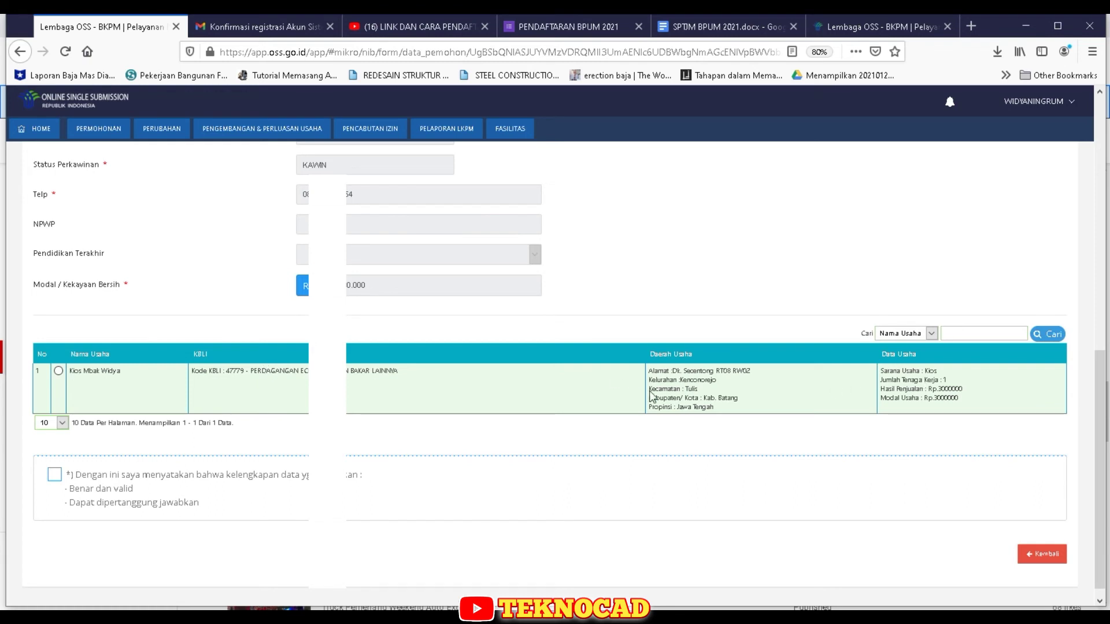
left_click(687, 391)
left_click(55, 476)
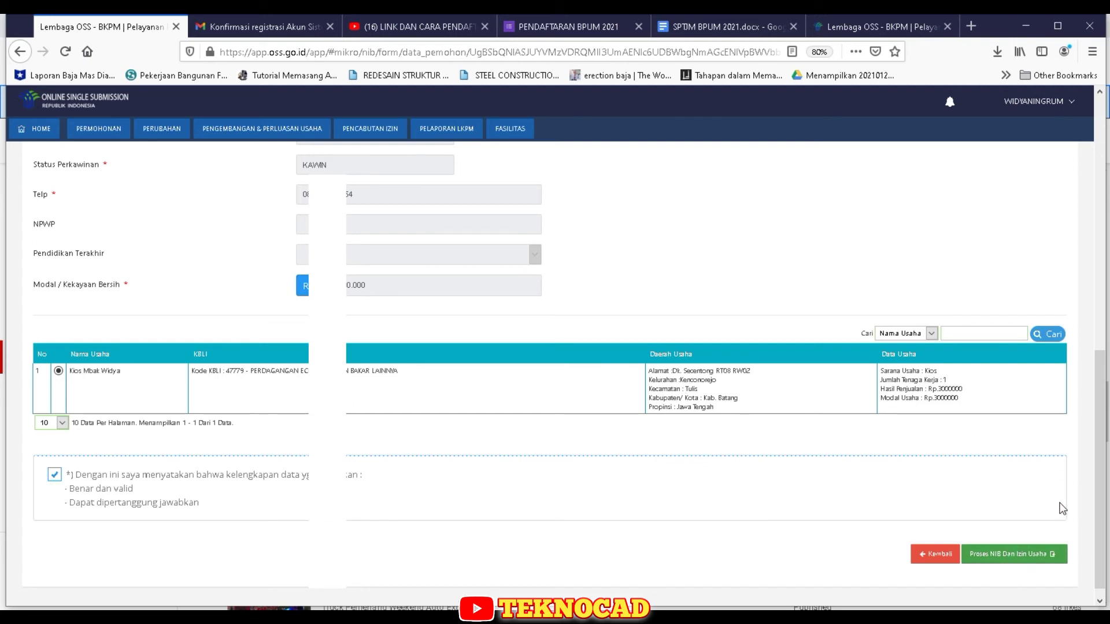
scroll(968, 499, "up", 2)
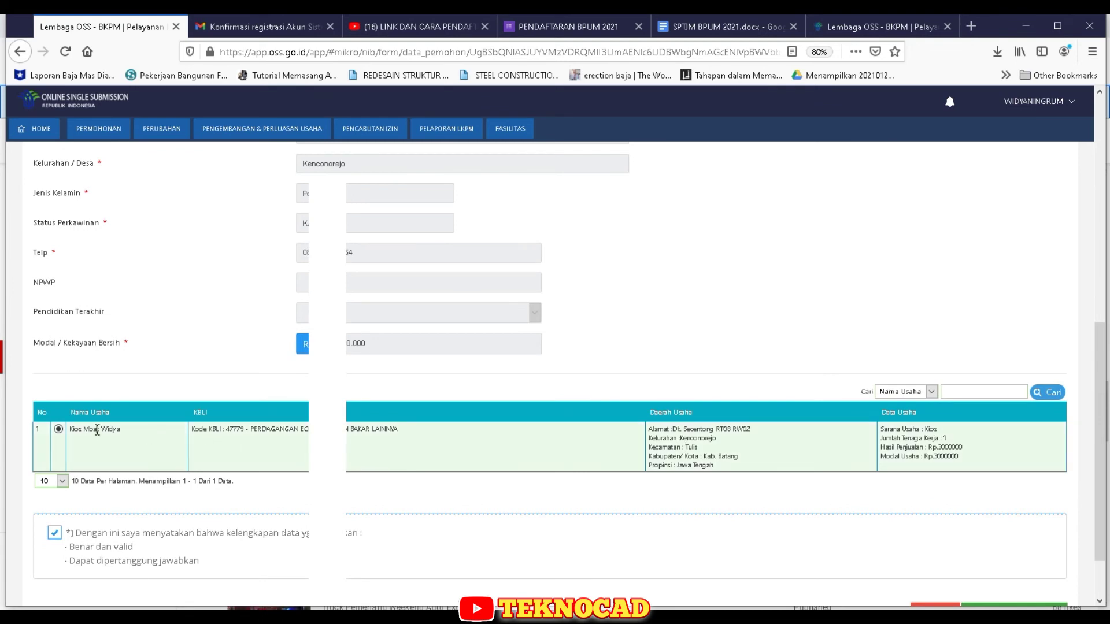
scroll(1045, 596, "down", 2)
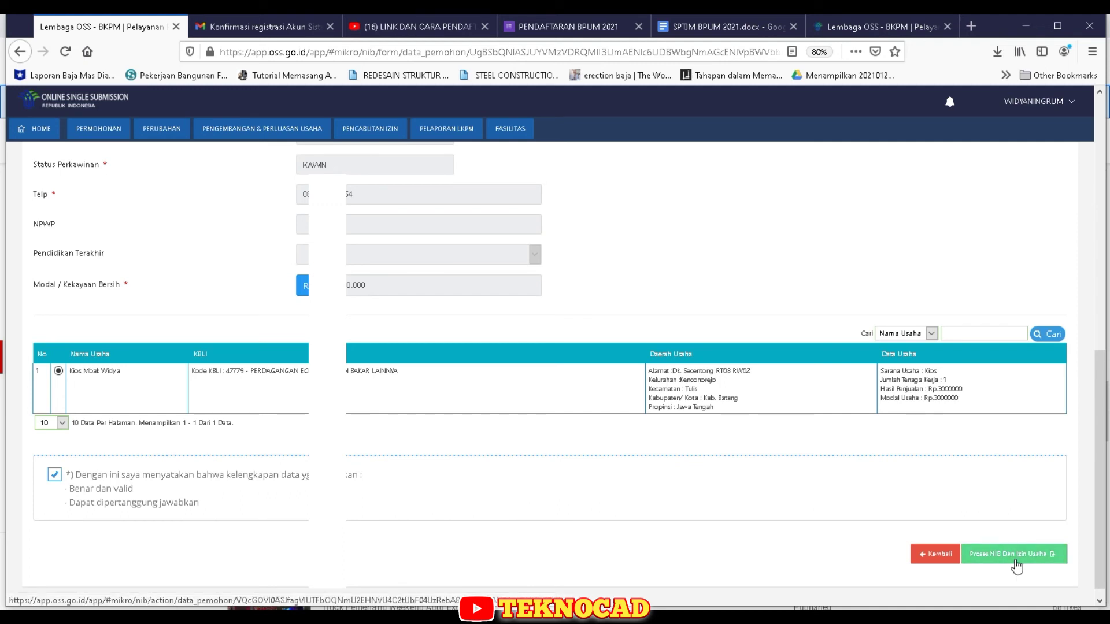
left_click(1017, 566)
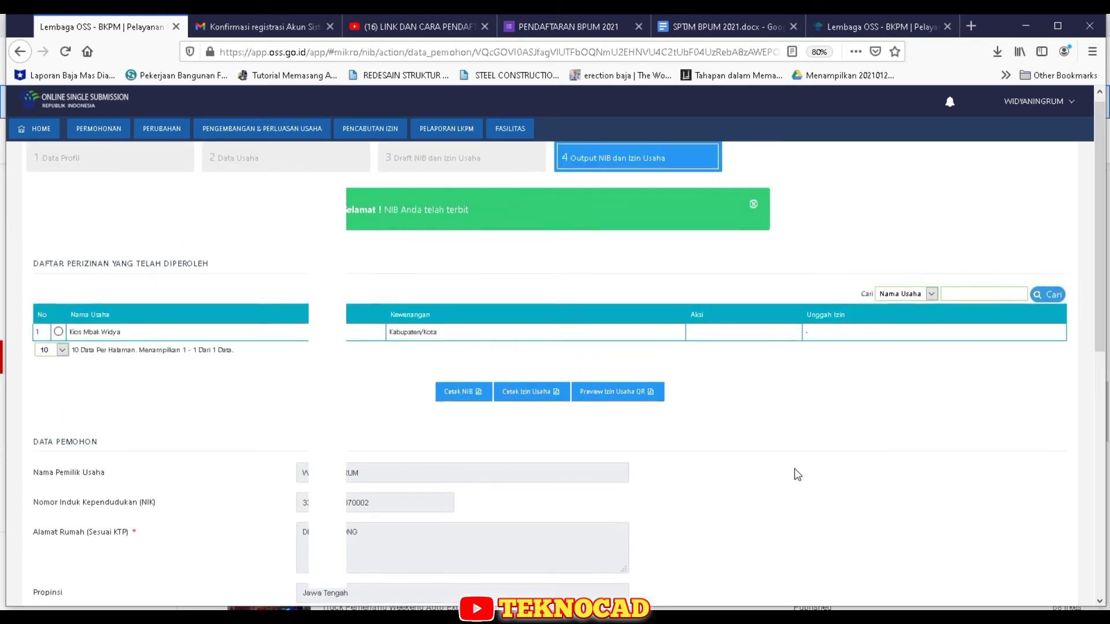
- Scroll through the issued NIB output and back up to the Cetak buttons
scroll(798, 475, "down", 6)
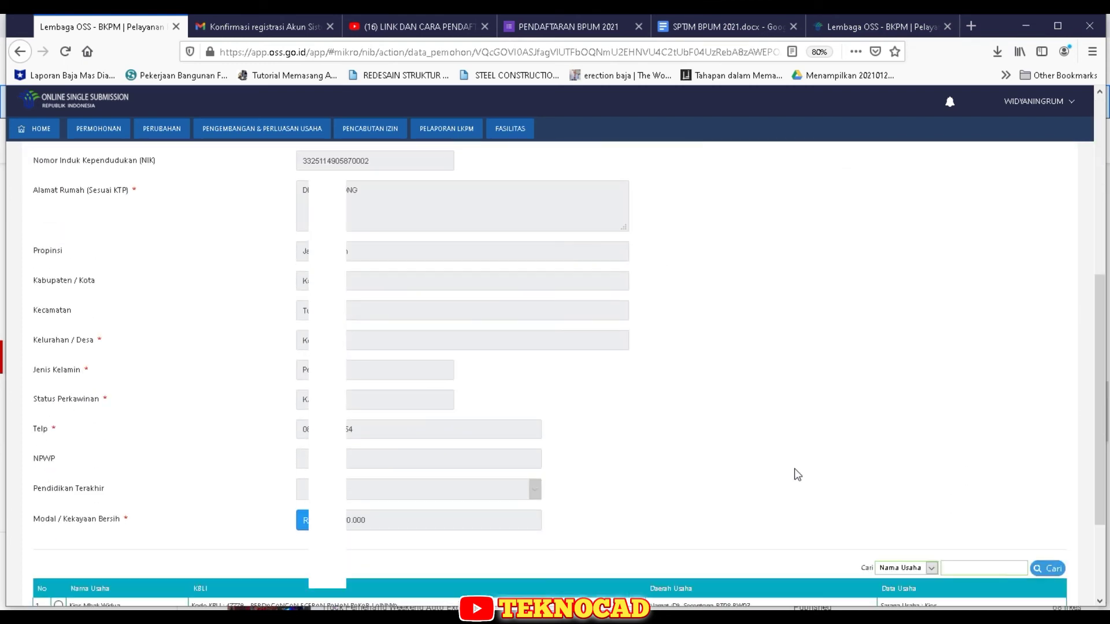
scroll(797, 474, "down", 2)
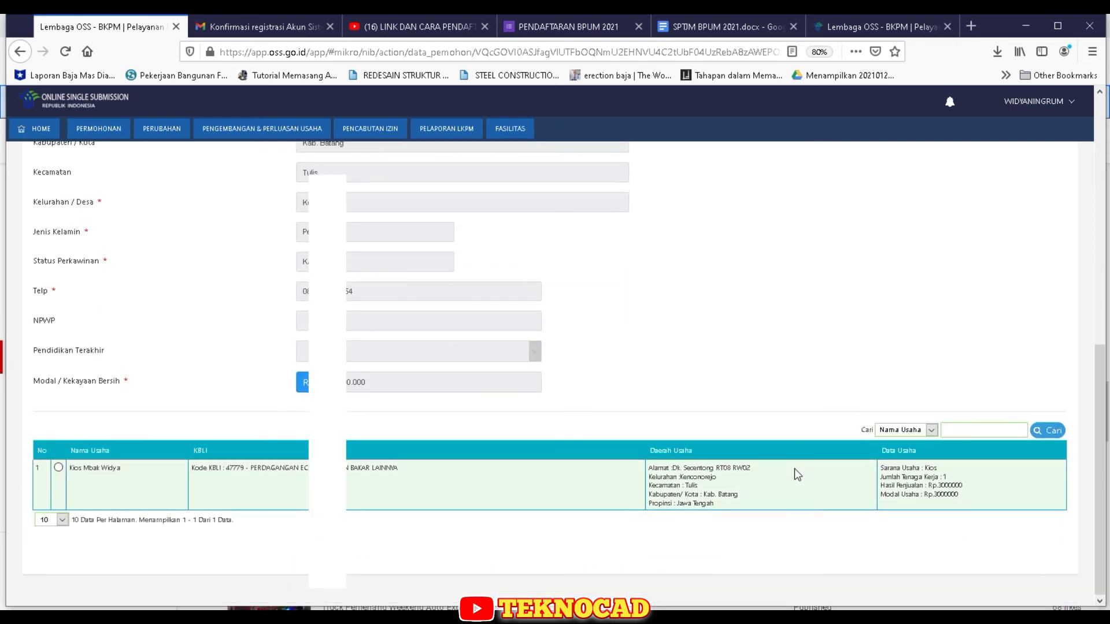
scroll(797, 474, "up", 4)
scroll(796, 471, "up", 4)
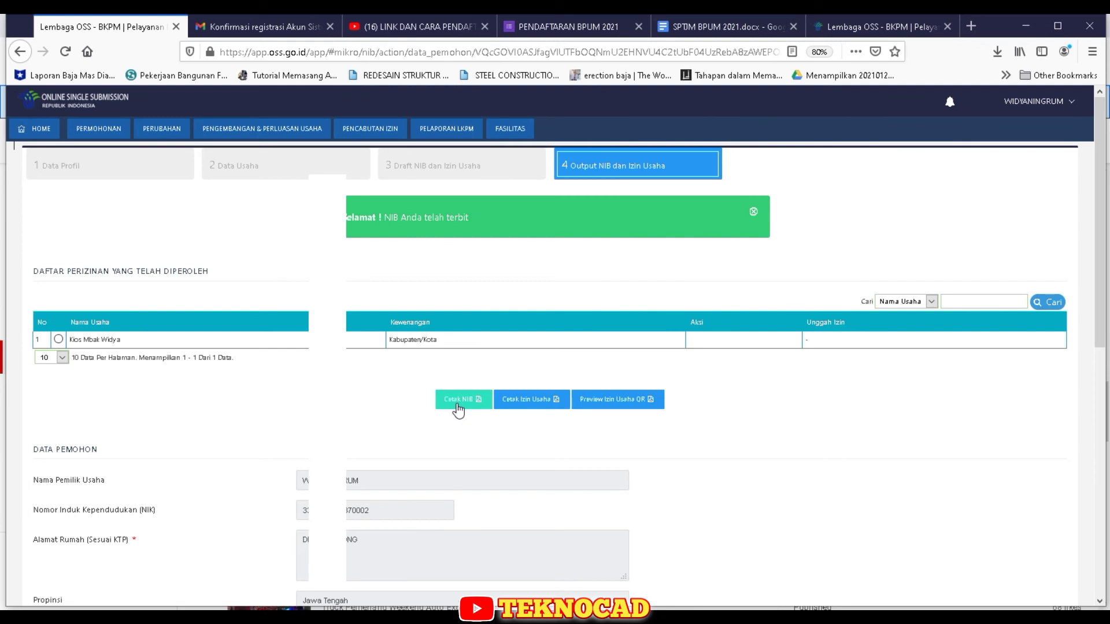
- Print the NIB to PDF as 'iumk' in E:\IUKM\Widya and close the Pencetakan preview
left_click(458, 408)
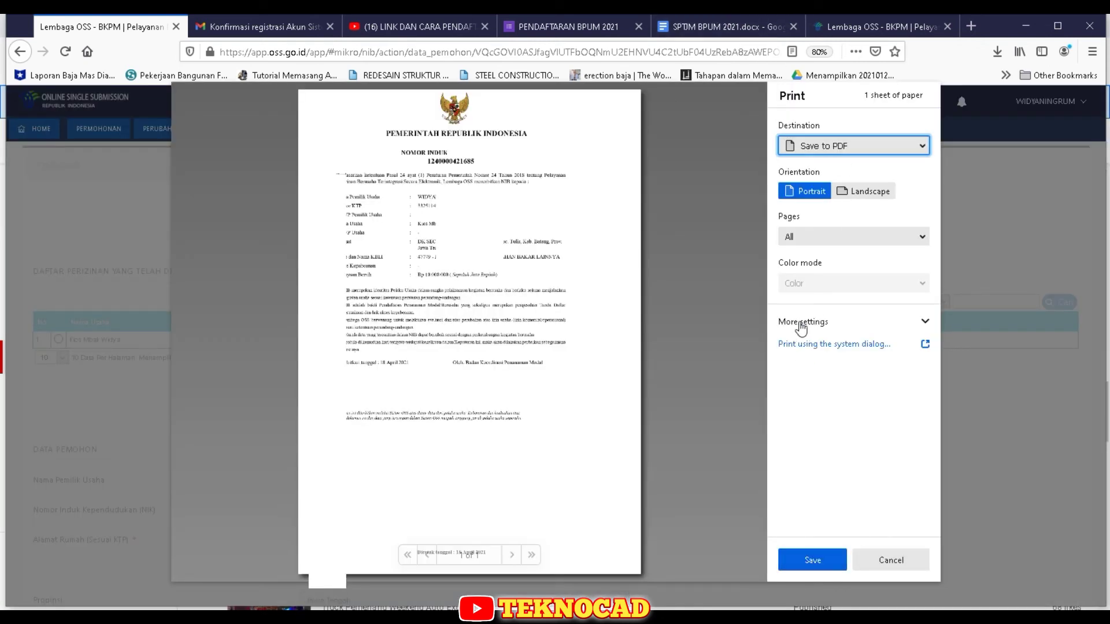
left_click(825, 564)
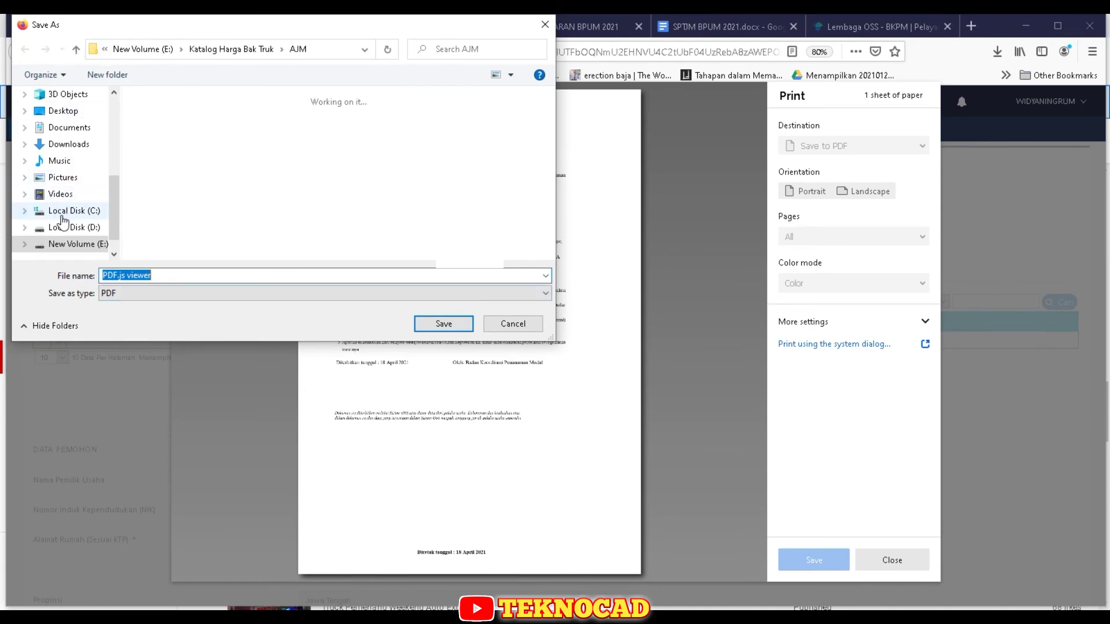
left_click(63, 226)
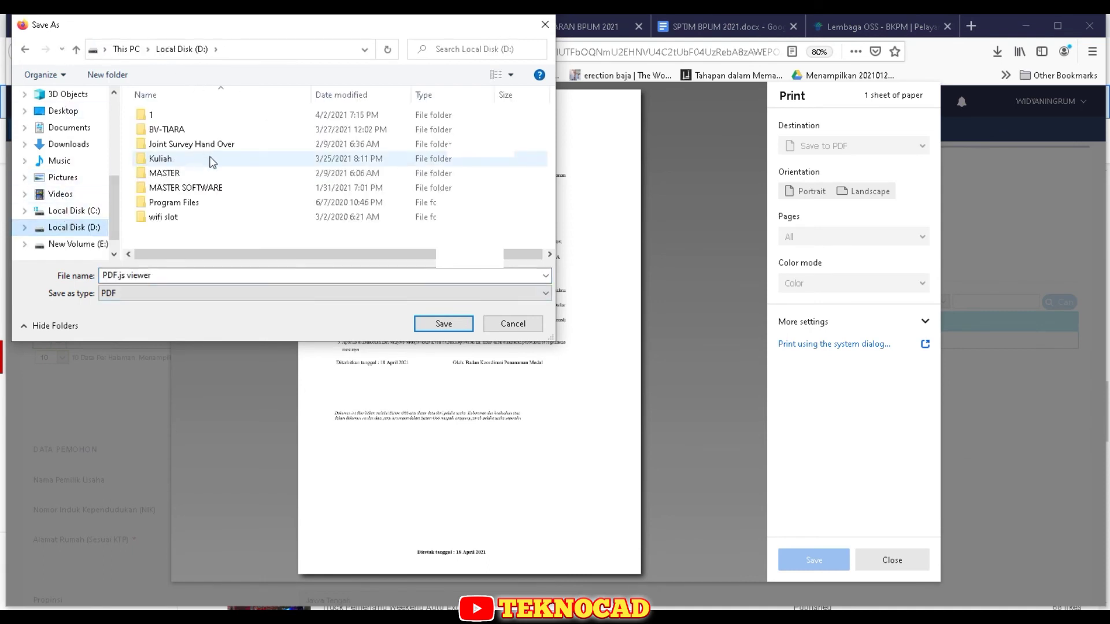
left_click(87, 246)
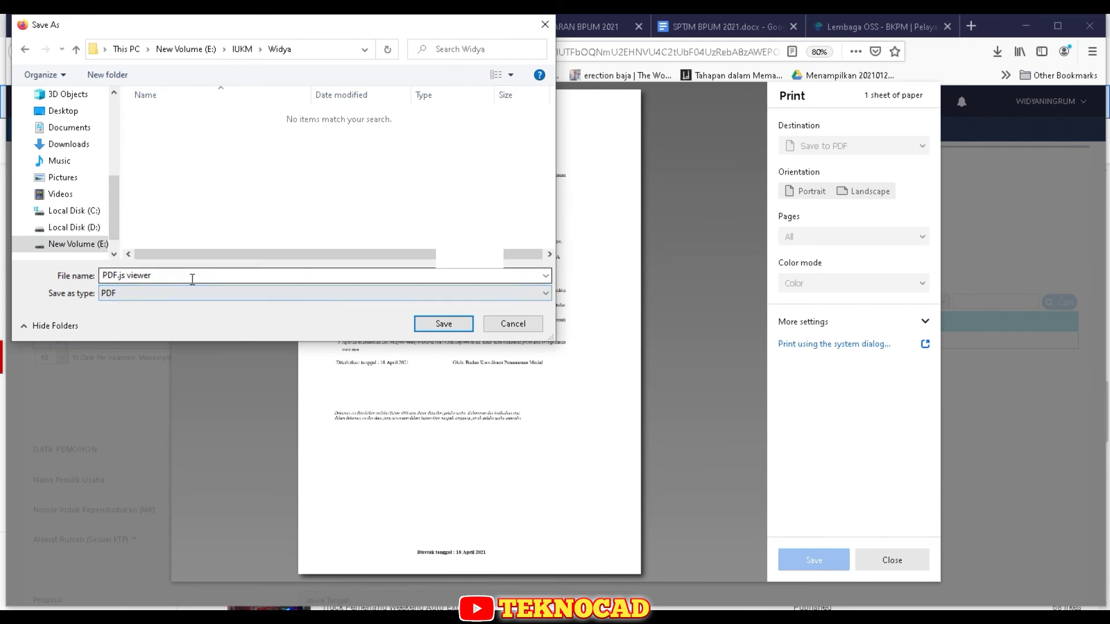
left_click(191, 279)
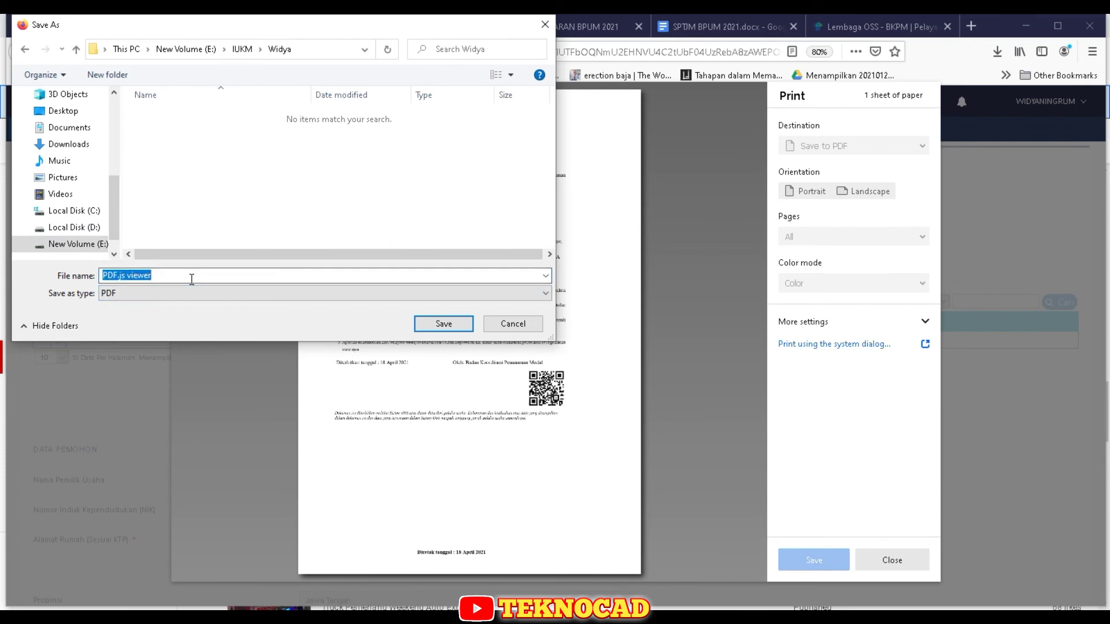
type("iumk")
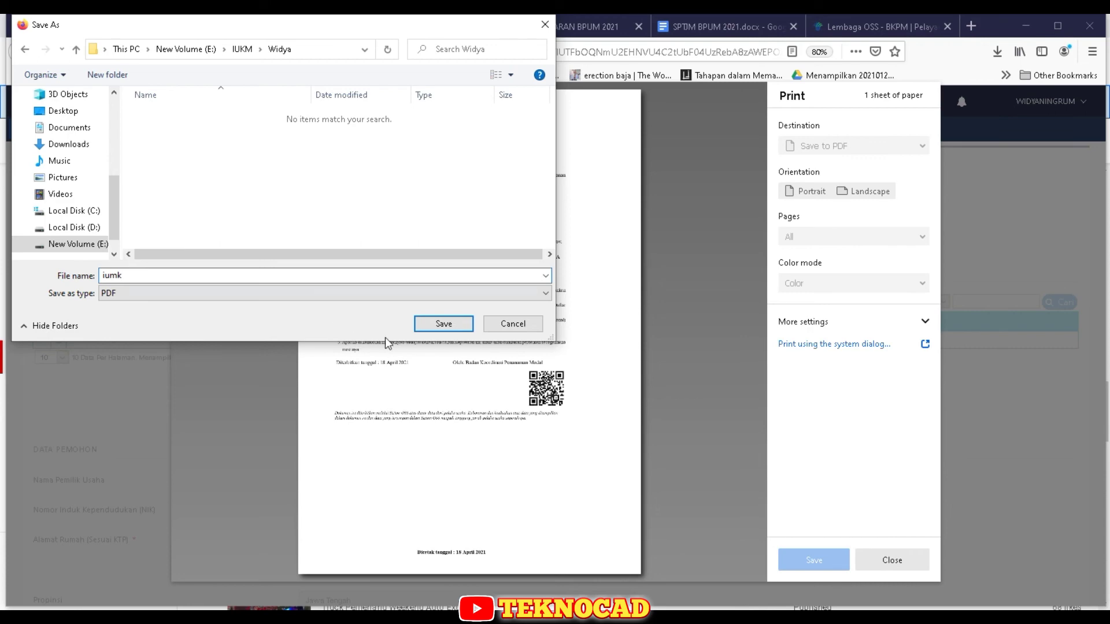
left_click(429, 322)
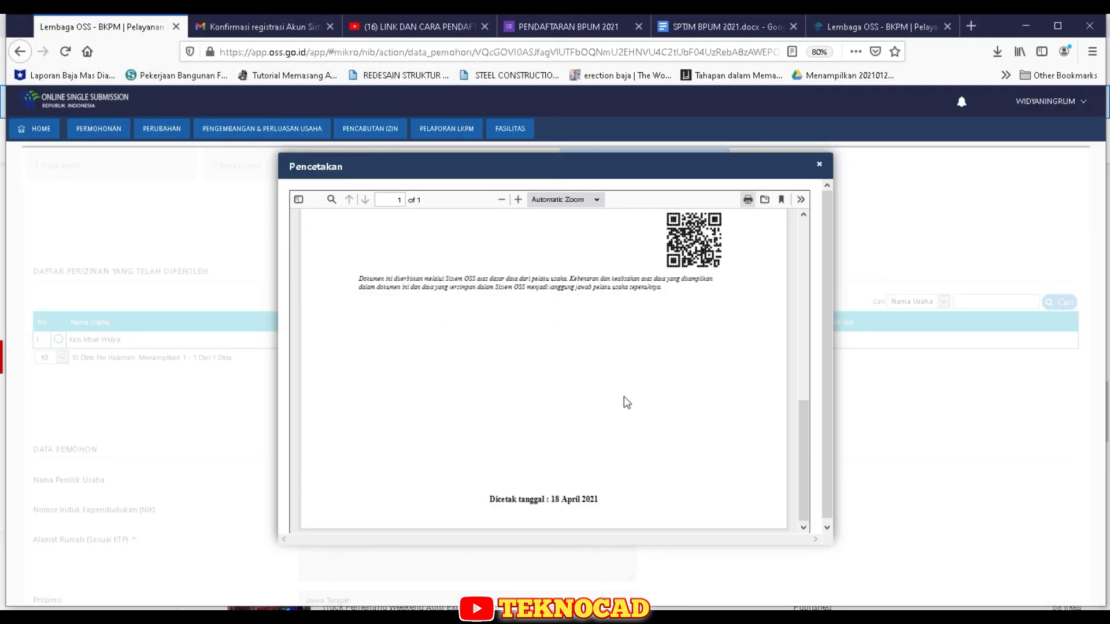
scroll(634, 370, "up", 5)
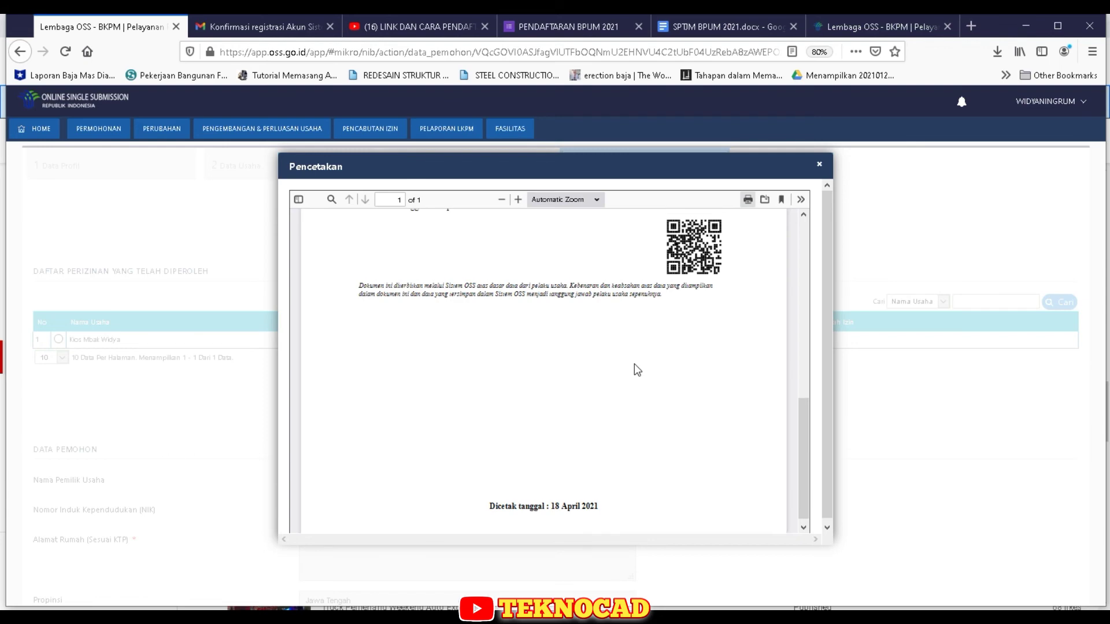
left_click(820, 165)
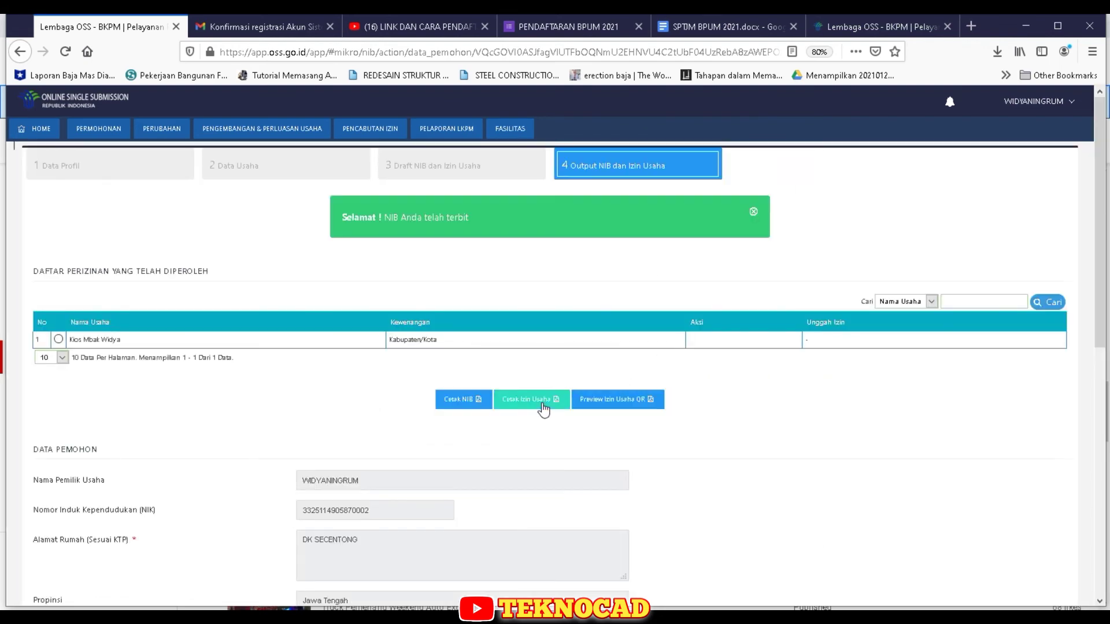
- Save the Izin Usaha as PDF 'izin usaha' in the Widya folder, then preview the QR attachment
left_click(542, 404)
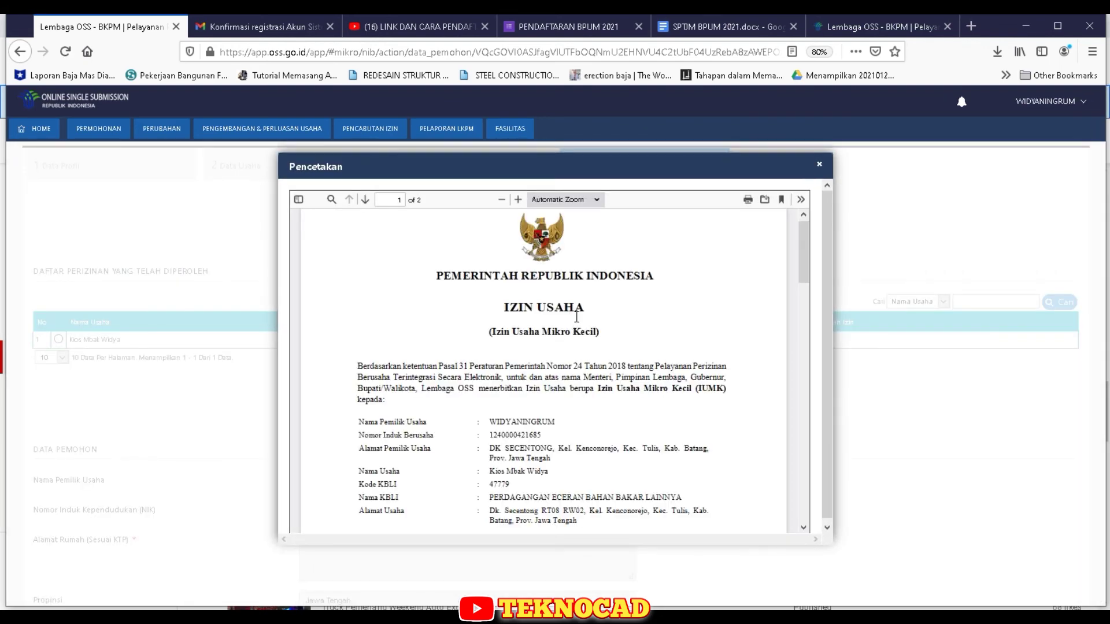
left_click(749, 201)
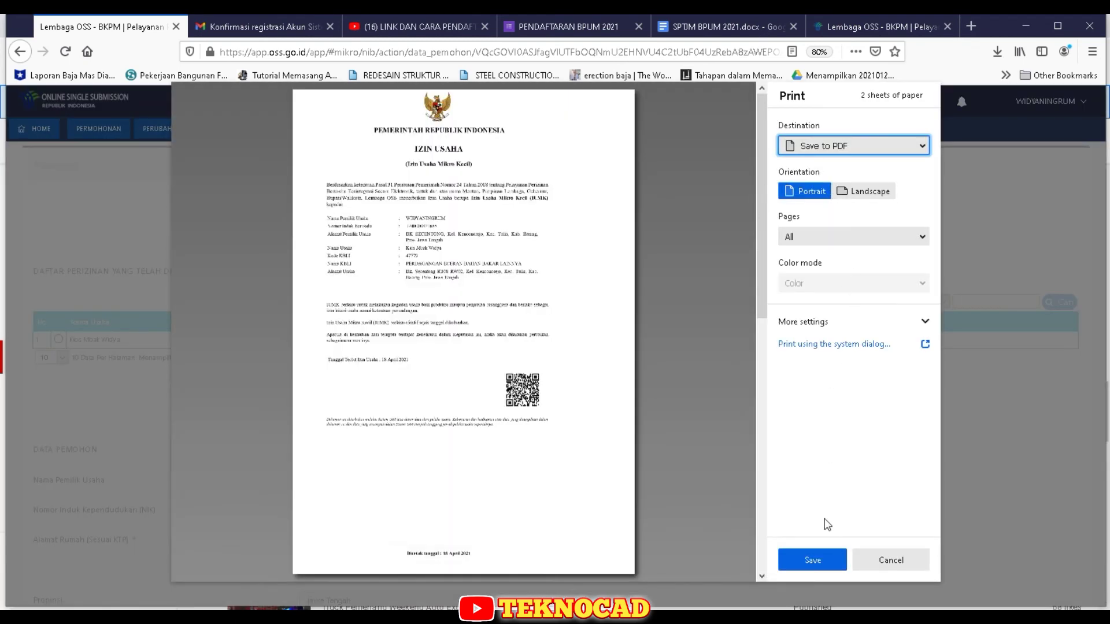
left_click(822, 561)
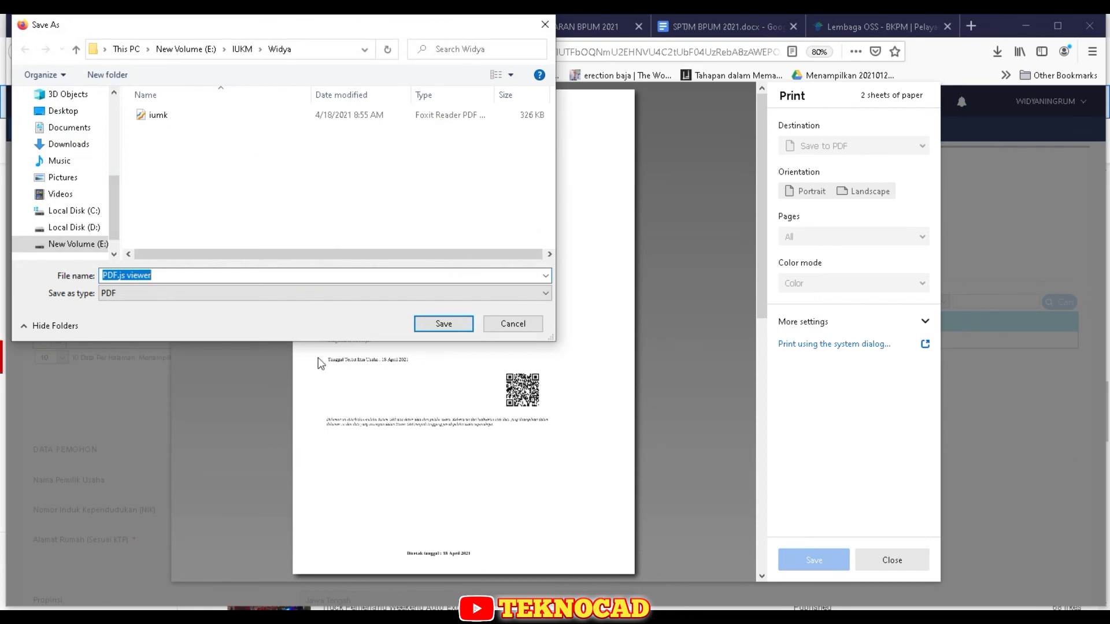
left_click_drag(359, 25, 589, 359)
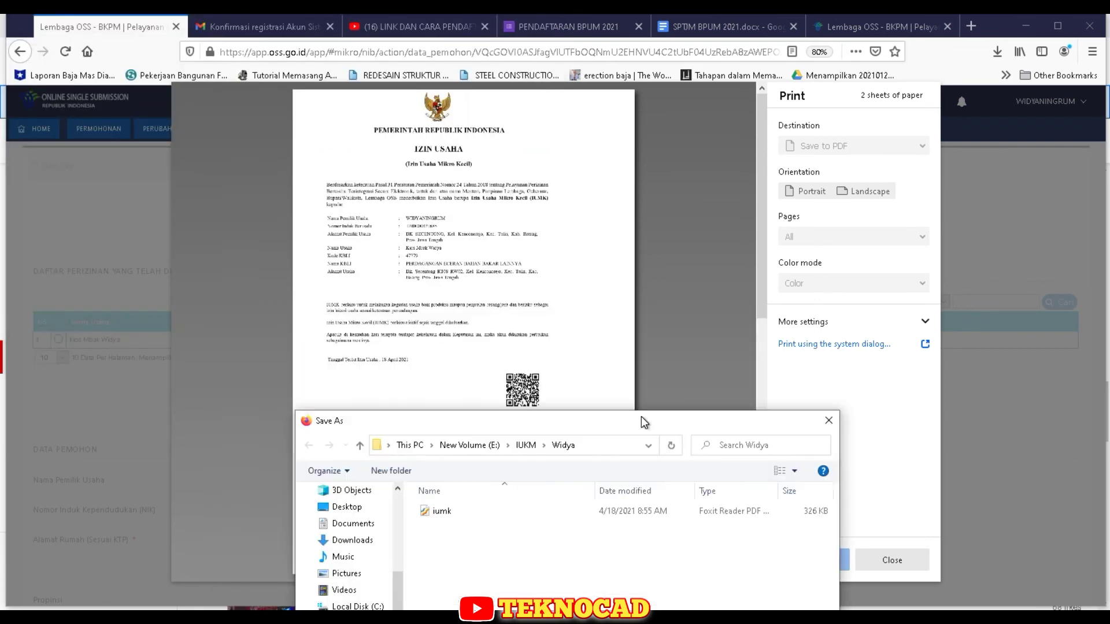
left_click_drag(561, 324, 413, 147)
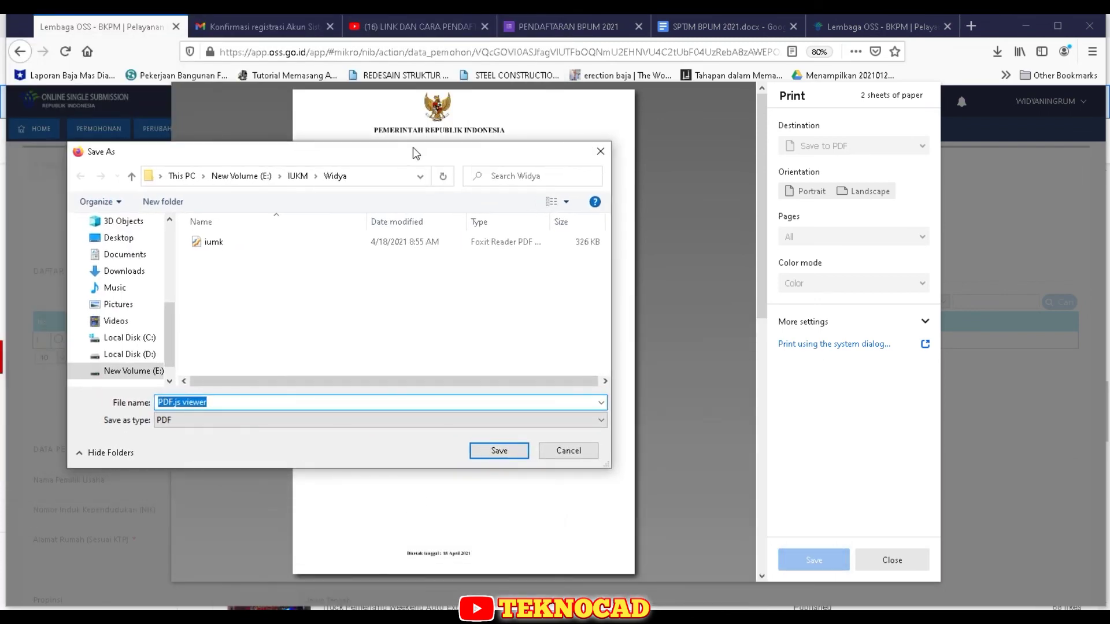
type("izin u")
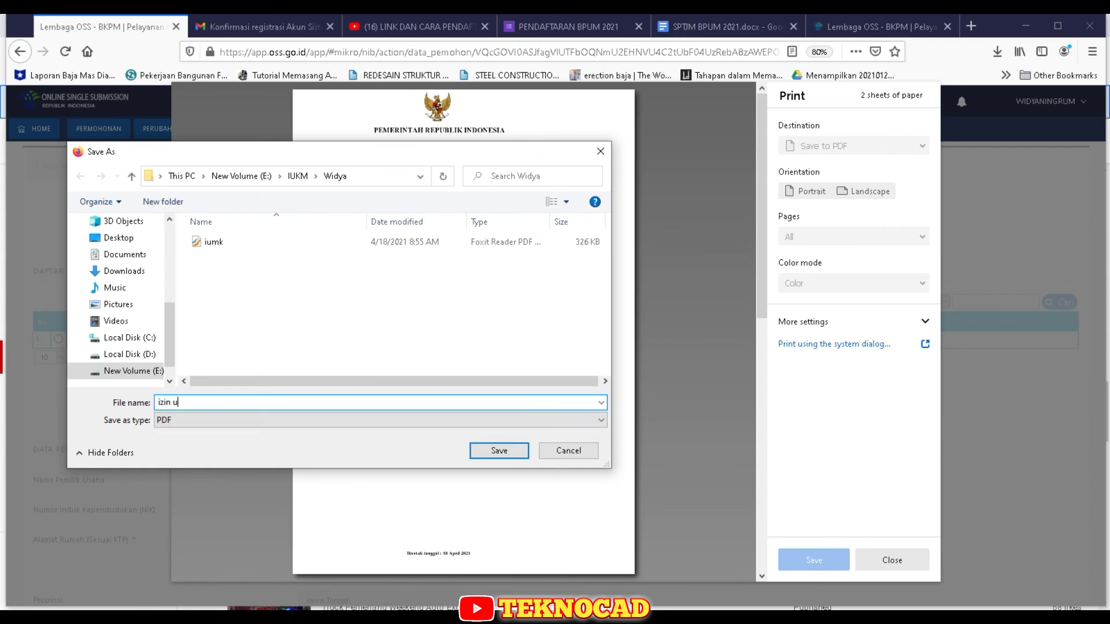
type("saha")
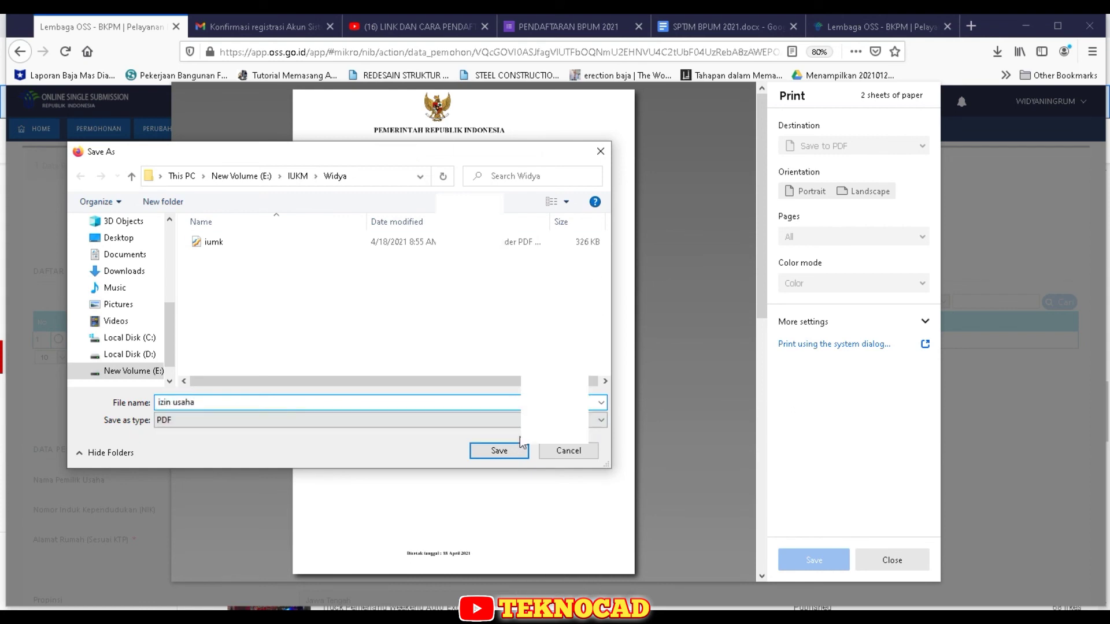
left_click(514, 452)
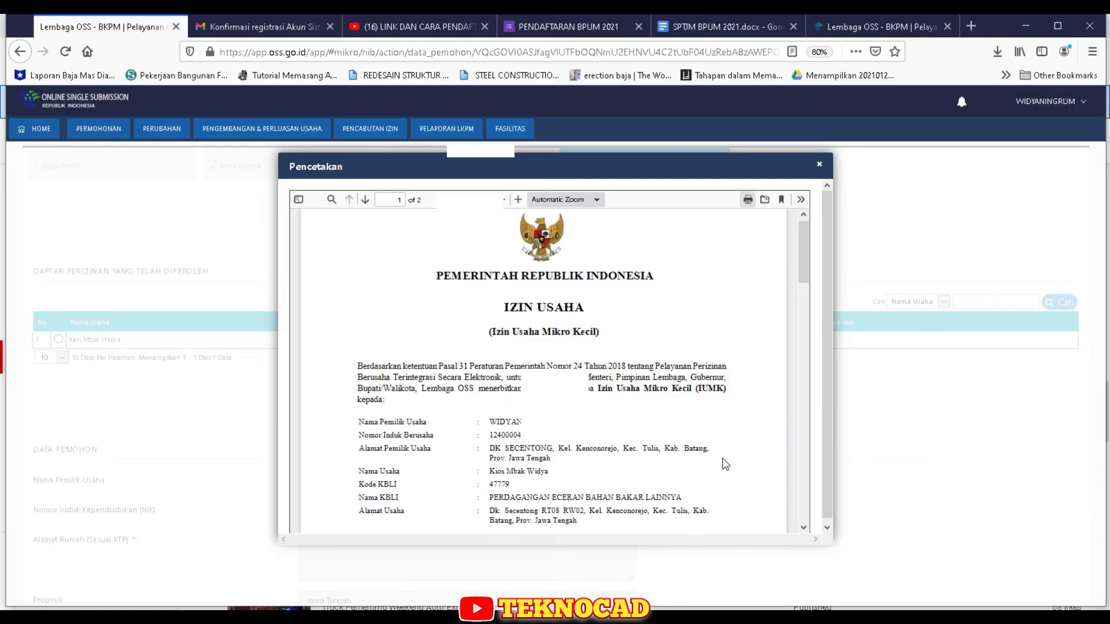
left_click(819, 165)
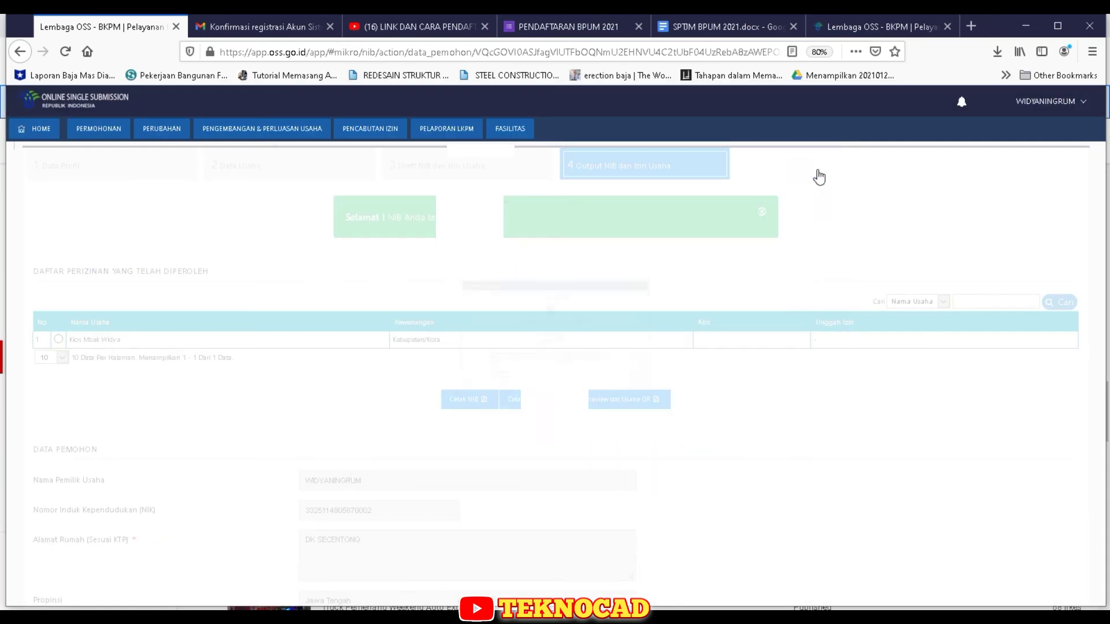
left_click(626, 400)
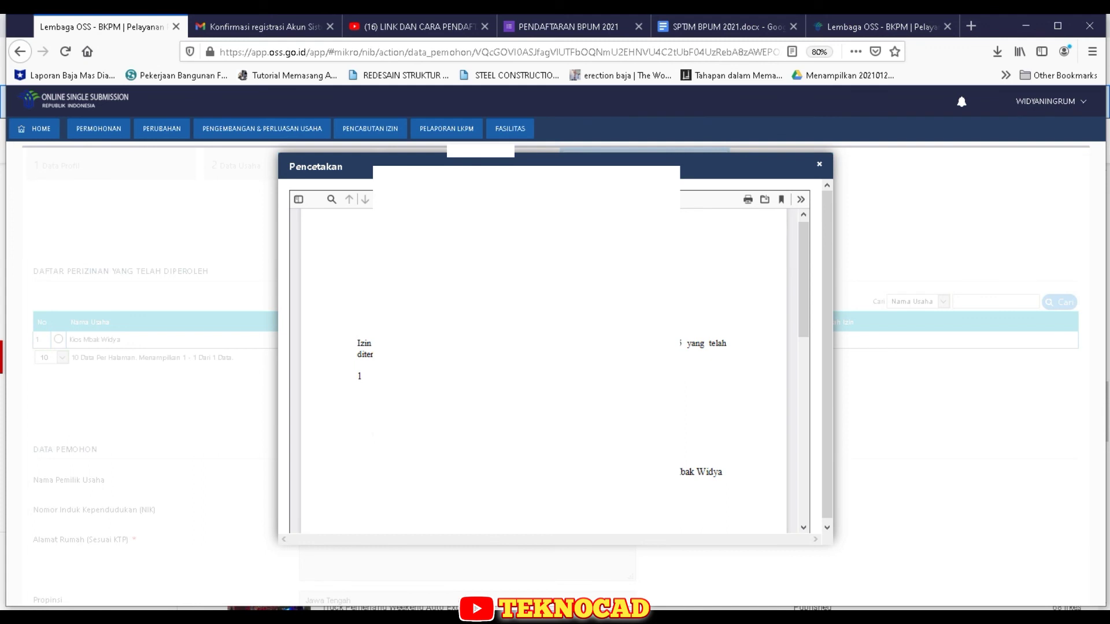
- Save the LAMPIRAN attachment to PDF as 'qr' and close the attachment preview
scroll(555, 370, "down", 1)
scroll(543, 370, "down", 6)
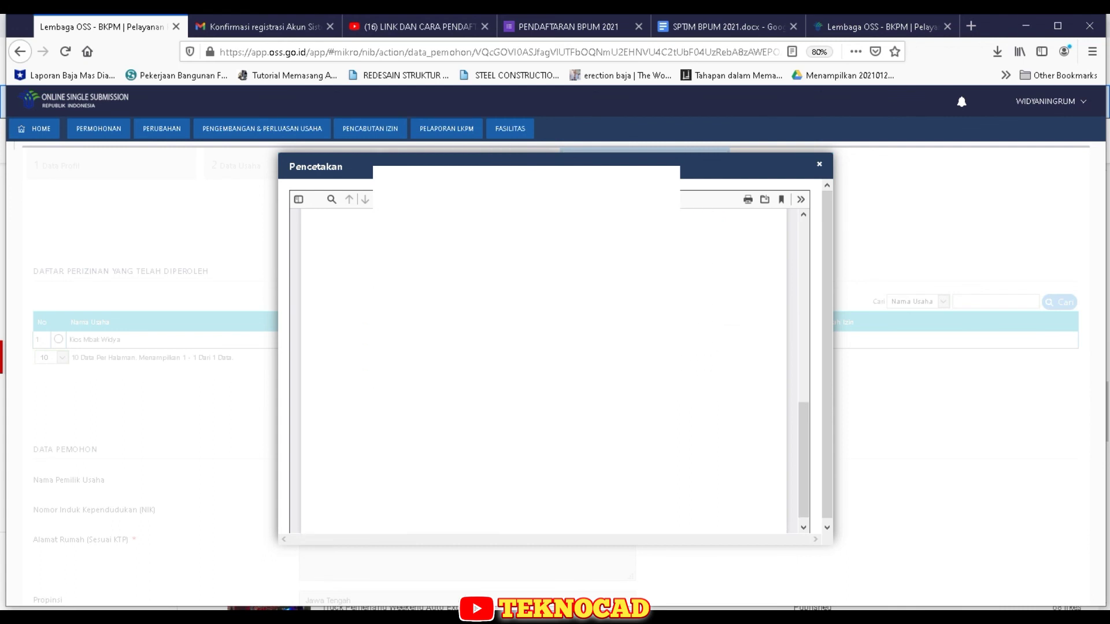
scroll(544, 370, "up", 10)
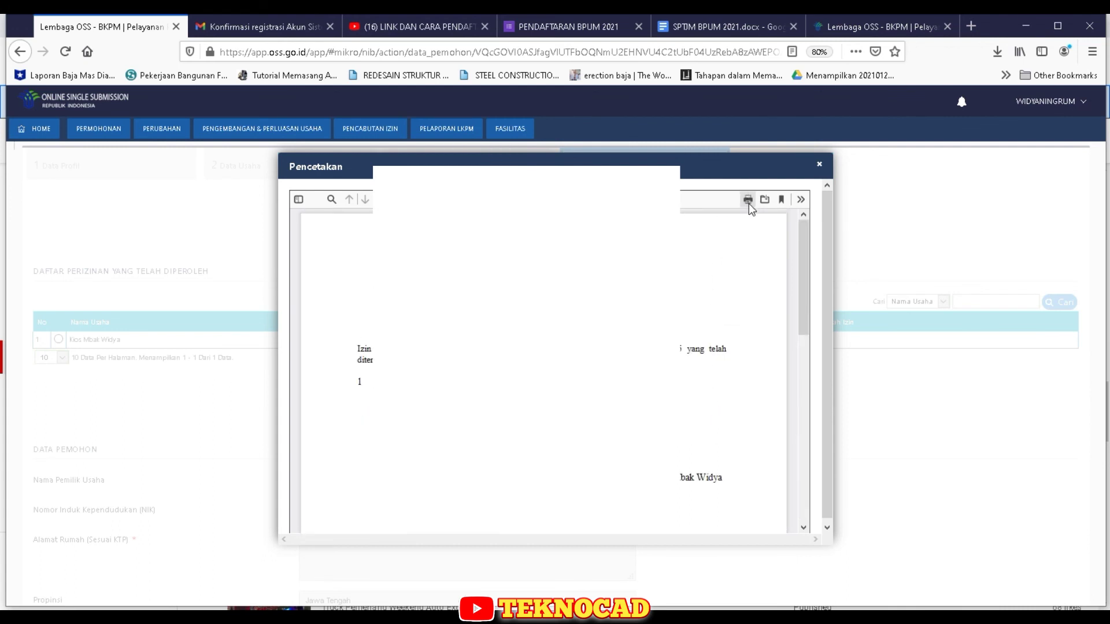
left_click(748, 200)
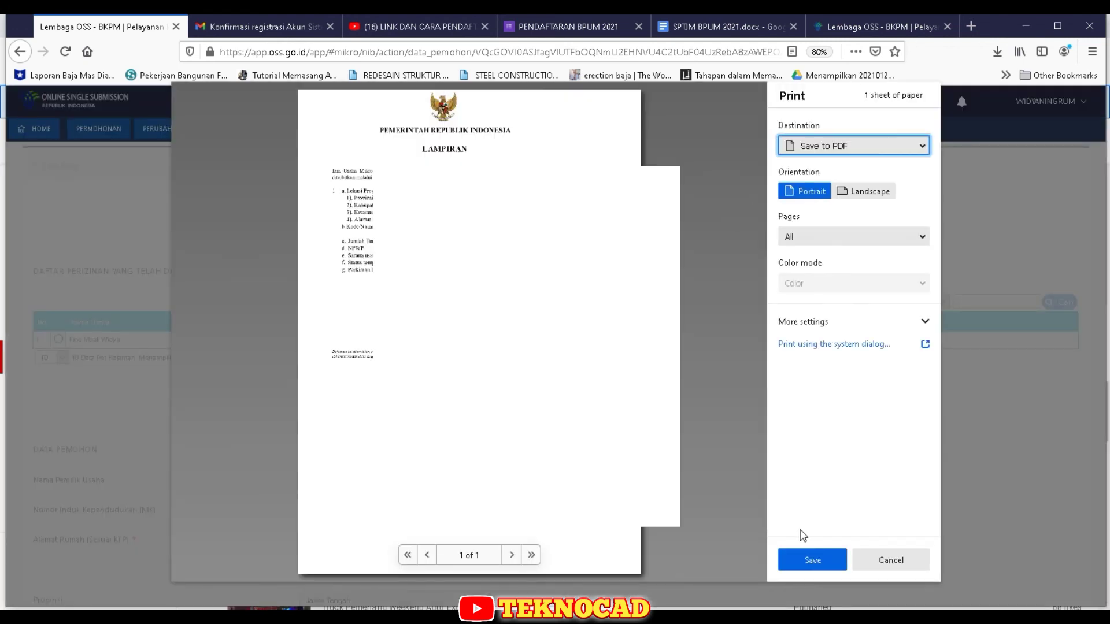
left_click(812, 560)
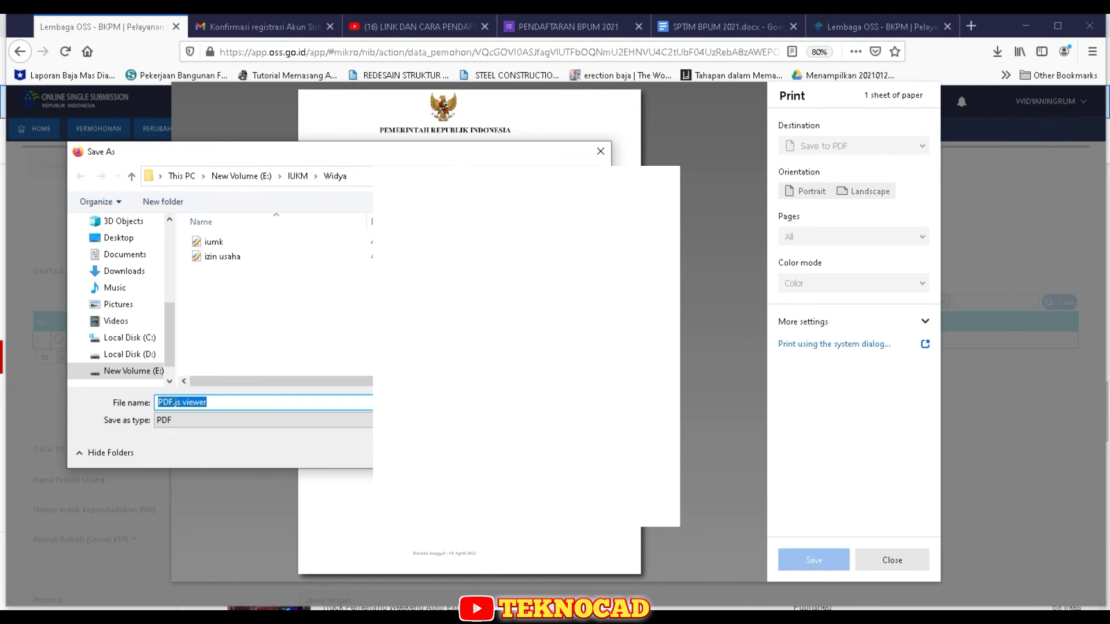
type("qr")
key("Return")
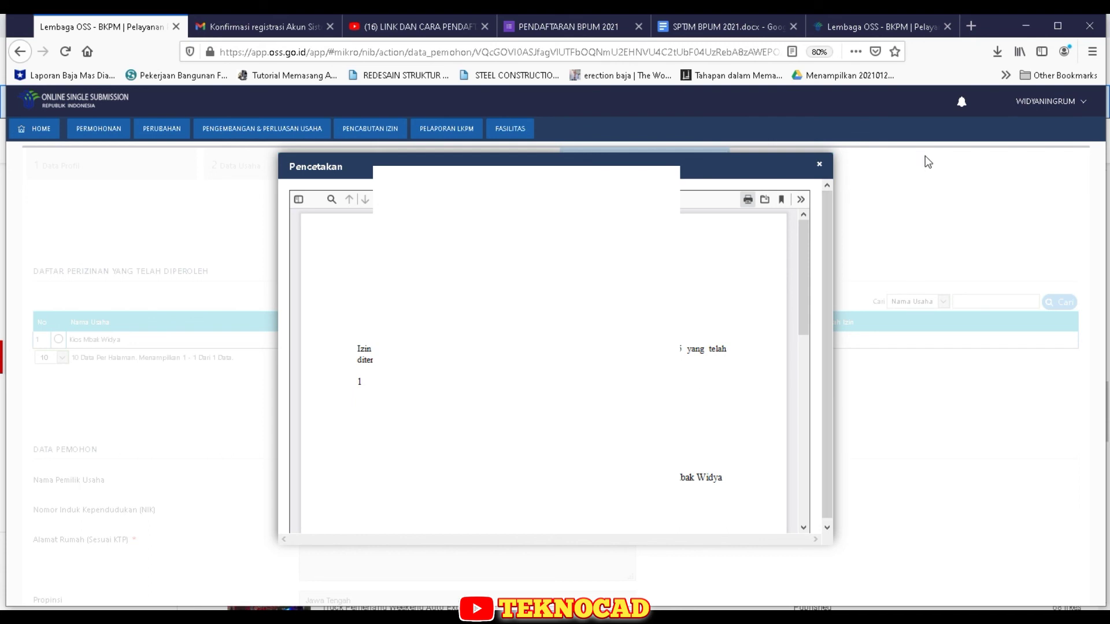
left_click(819, 164)
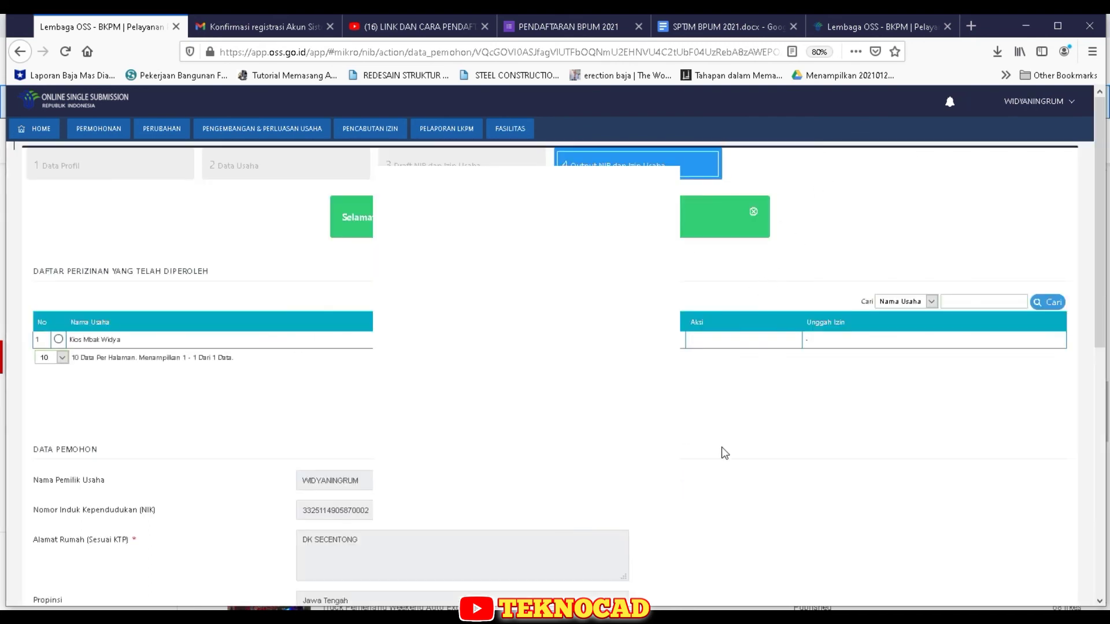
scroll(723, 463, "down", 5)
scroll(723, 463, "up", 5)
mouse_move(100, 134)
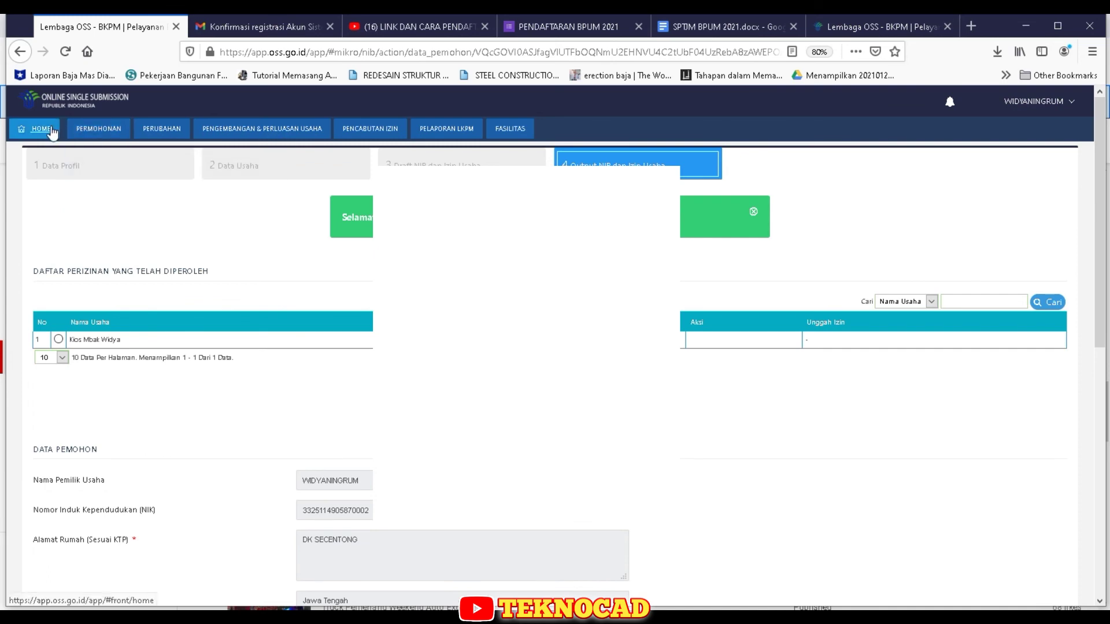
scroll(782, 317, "down", 3)
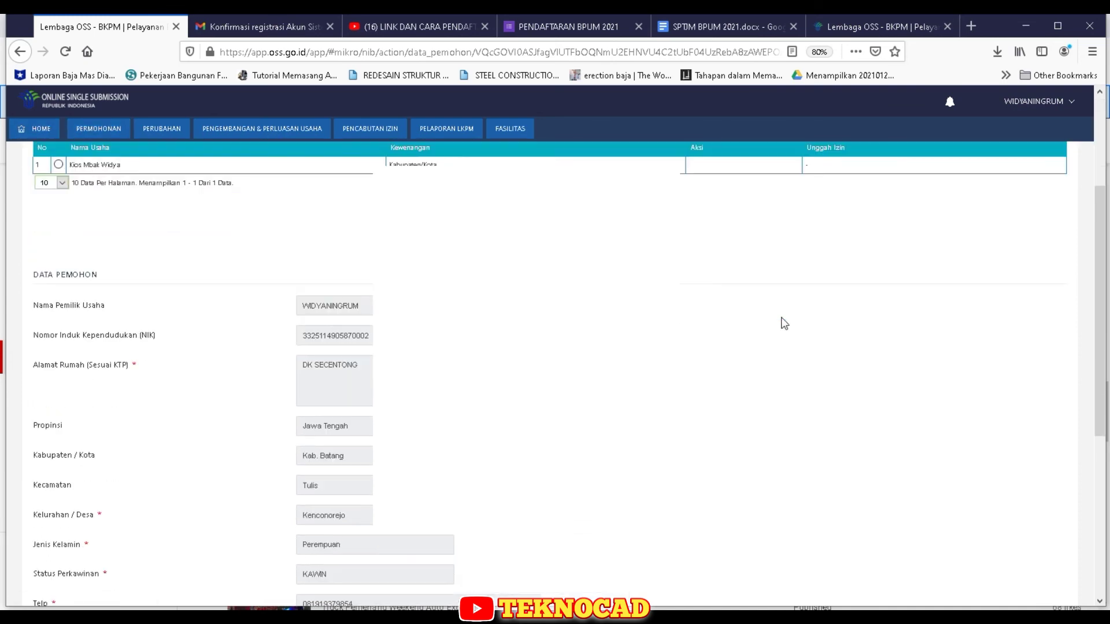
scroll(785, 323, "down", 5)
scroll(784, 324, "up", 8)
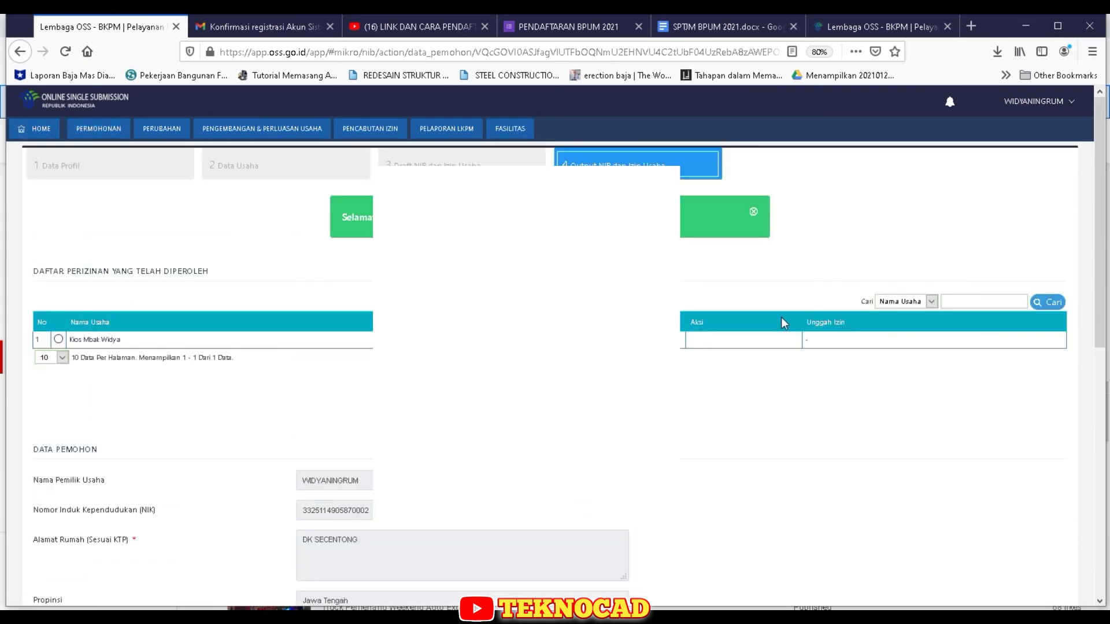